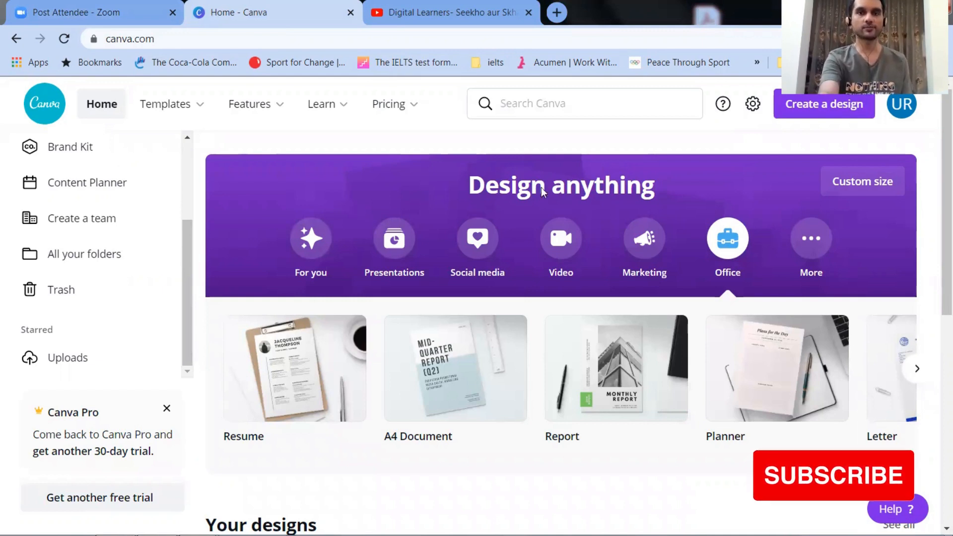
Step: Create a new design of the Facebook Post type, searching the design types for "facebook"
click(813, 105)
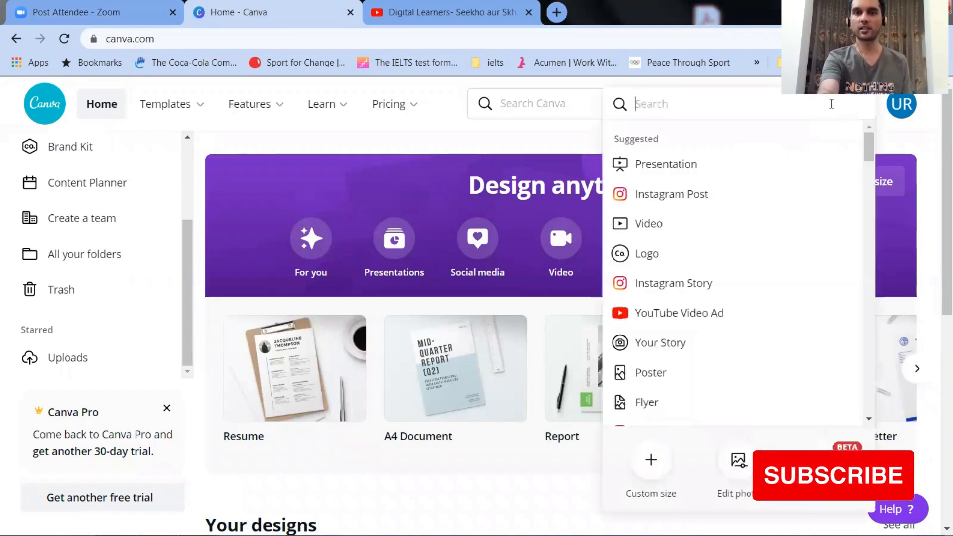
text(fa)
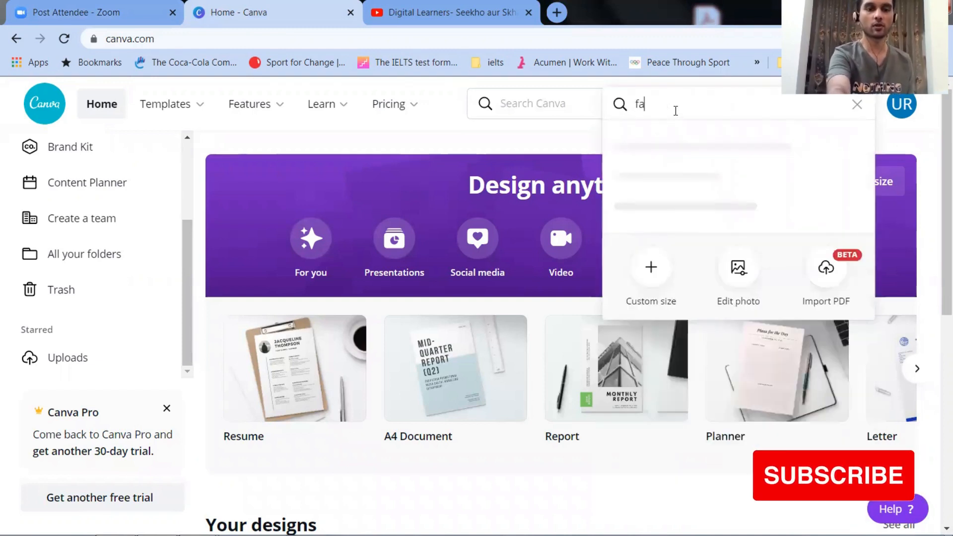
text(cebook)
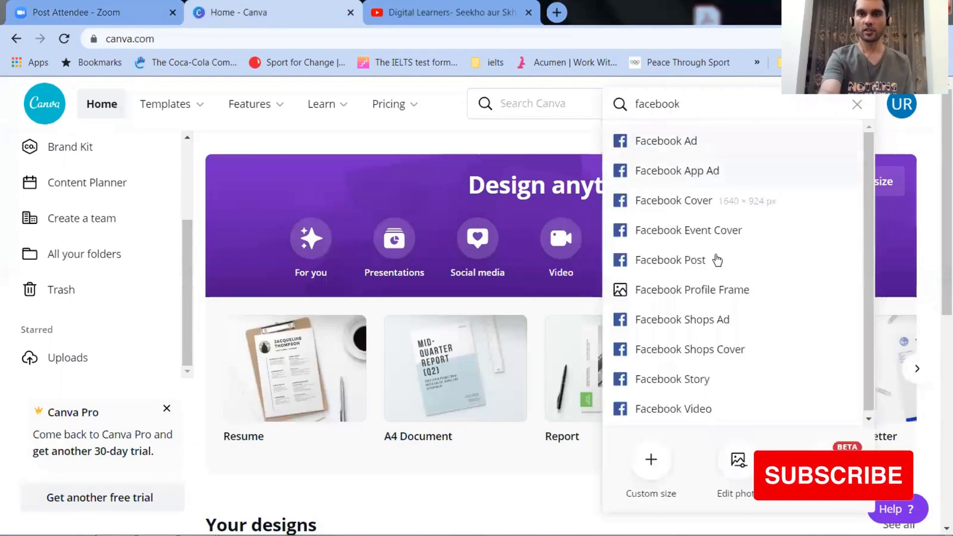
click(717, 259)
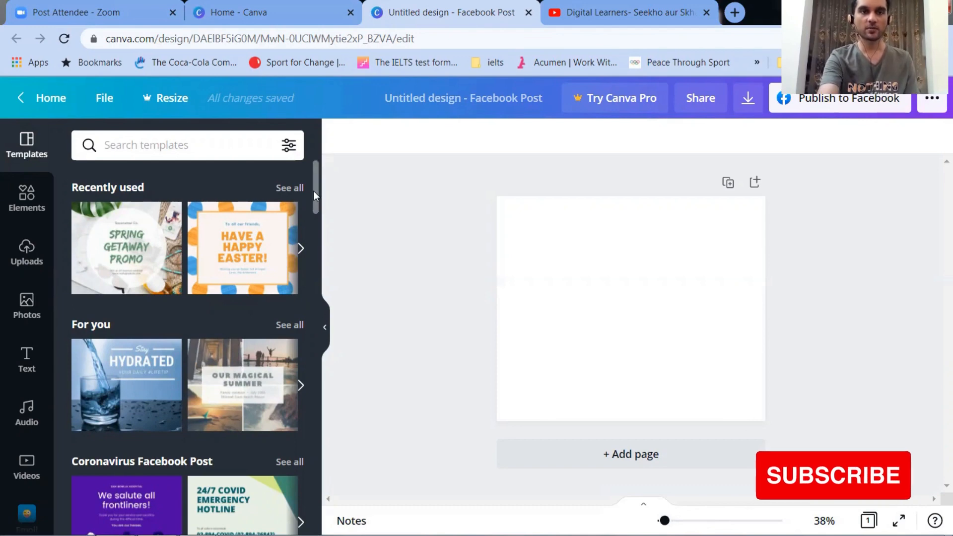
Step: Apply the red "The News" quote template from the Newsroom Facebook Post category to the blank page
mouse_move(314, 190)
mouse_down()
mouse_move(316, 358)
mouse_move(317, 190)
mouse_up()
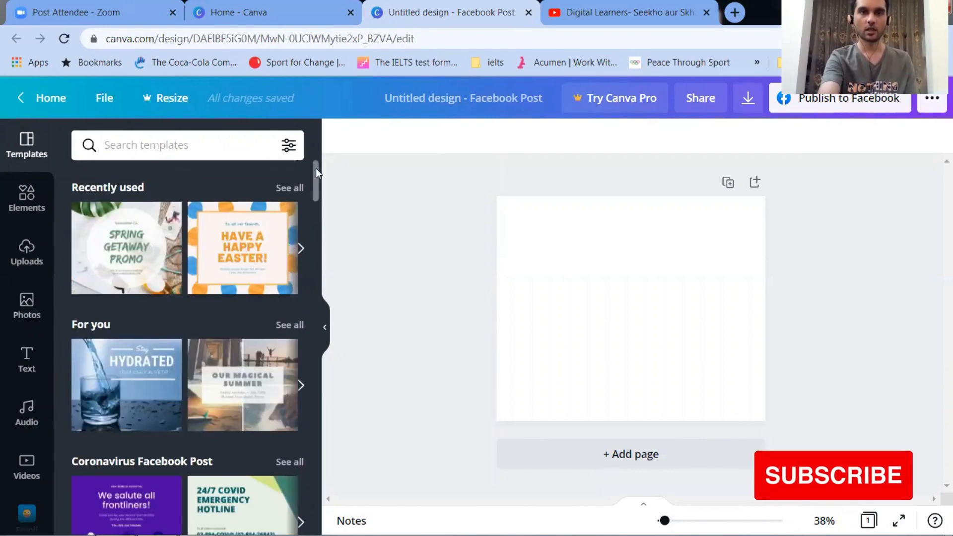
drag(316, 173, 320, 205)
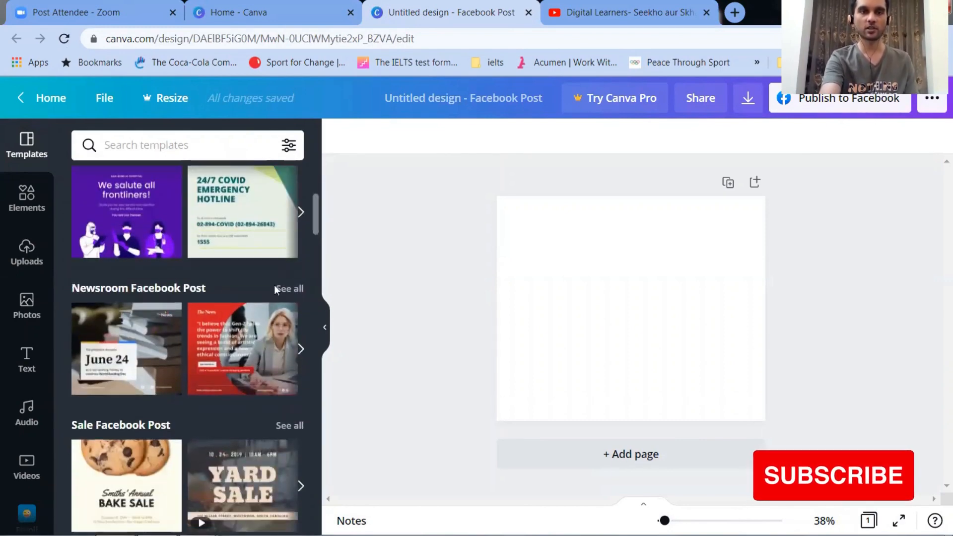
click(247, 346)
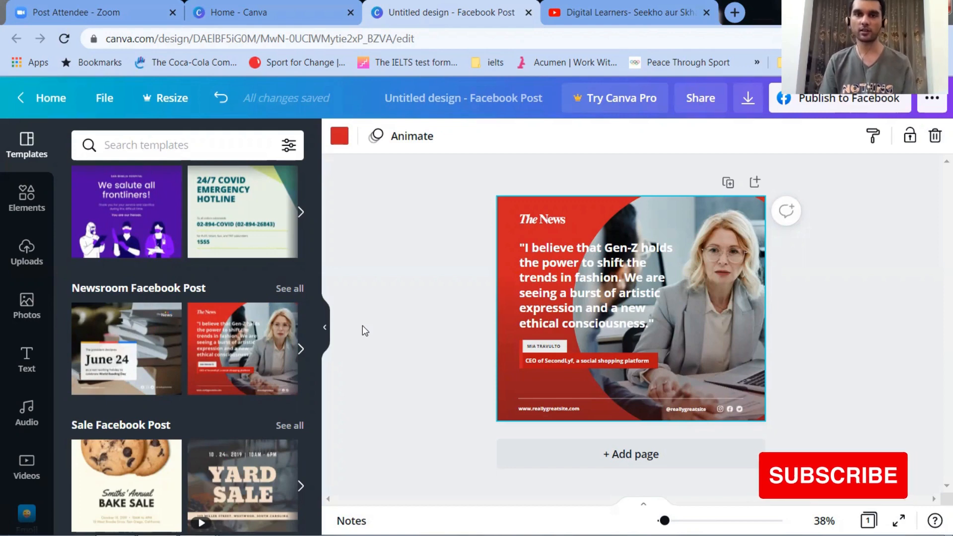
Step: Replace the template's photo with the recently used picture of the smiling woman in a patterned sweater
click(27, 310)
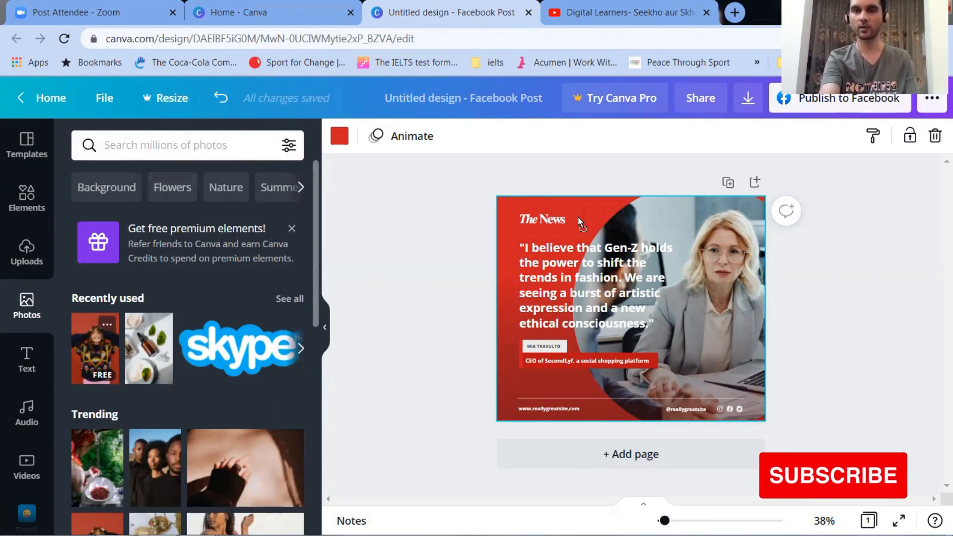
drag(703, 261, 702, 261)
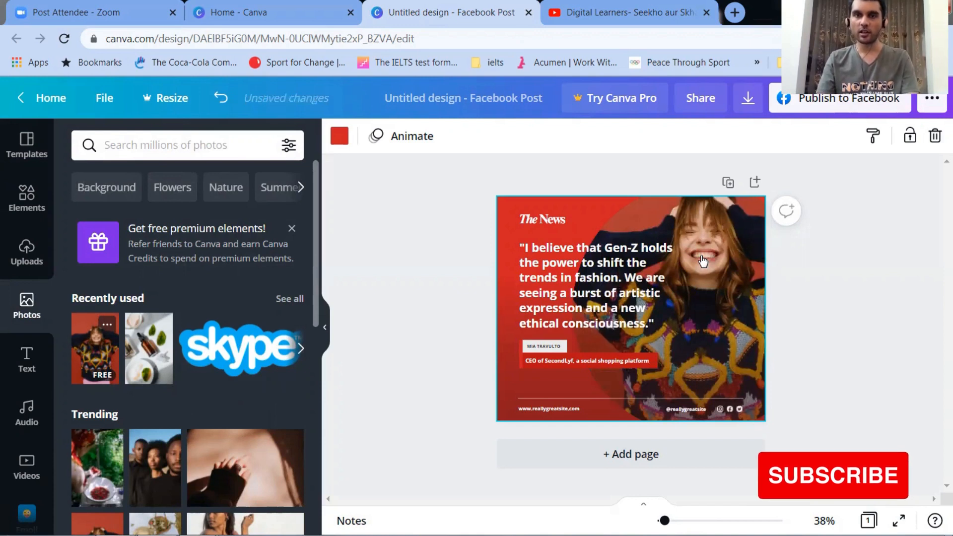
double_click(589, 275)
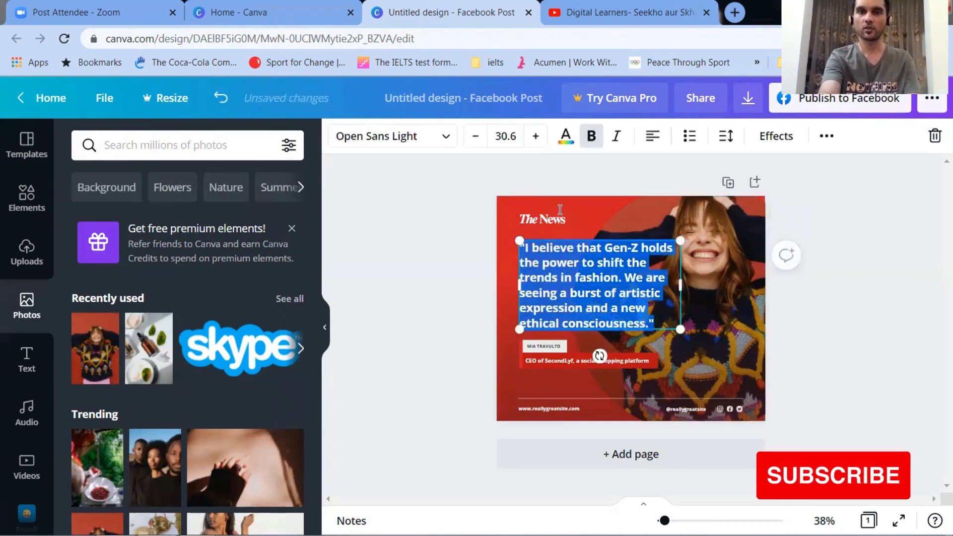
click(544, 218)
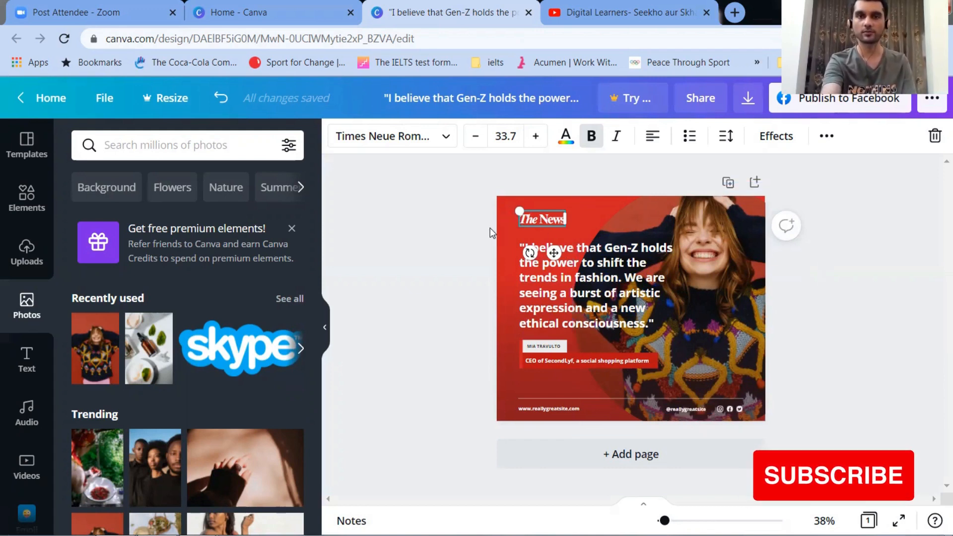
click(446, 228)
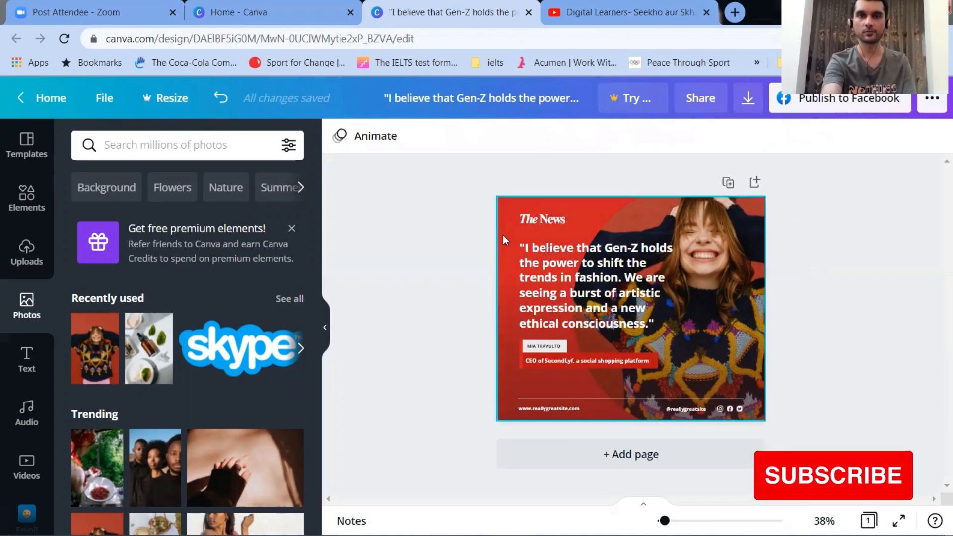
Step: Change the page's red background to the light turquoise default color
click(502, 234)
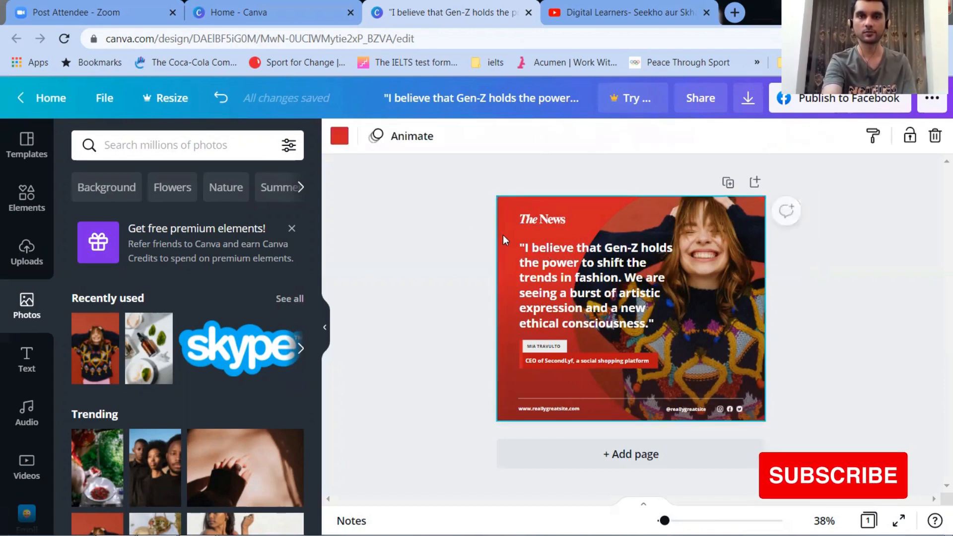
click(337, 142)
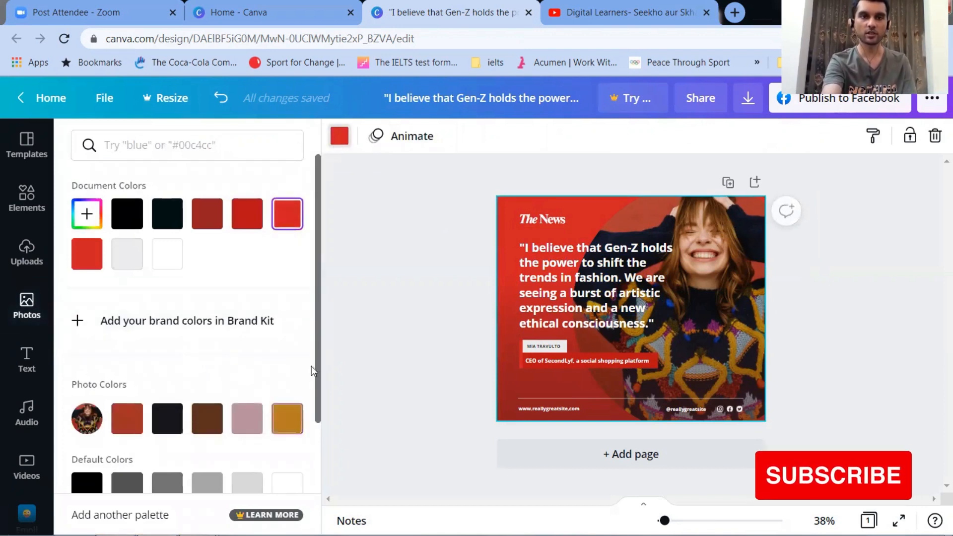
drag(315, 365, 317, 468)
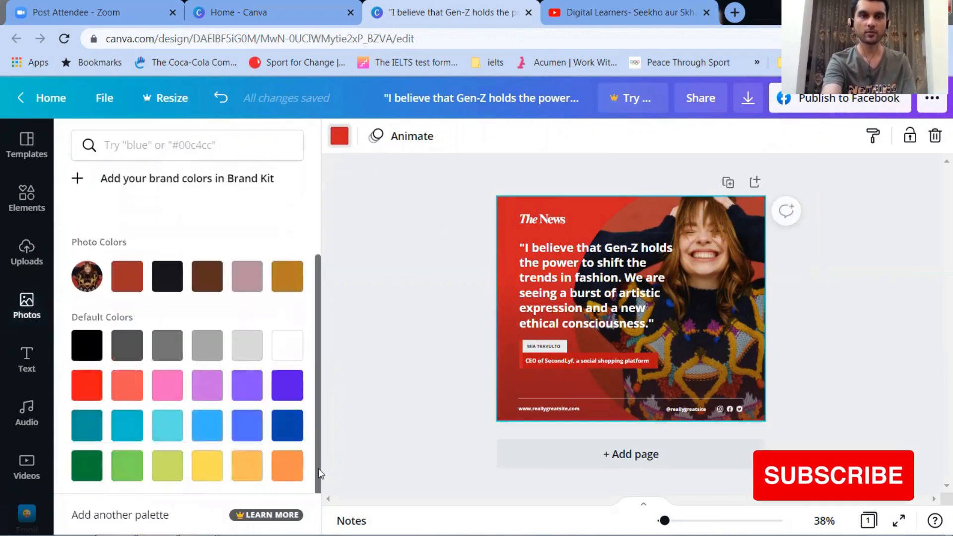
click(167, 426)
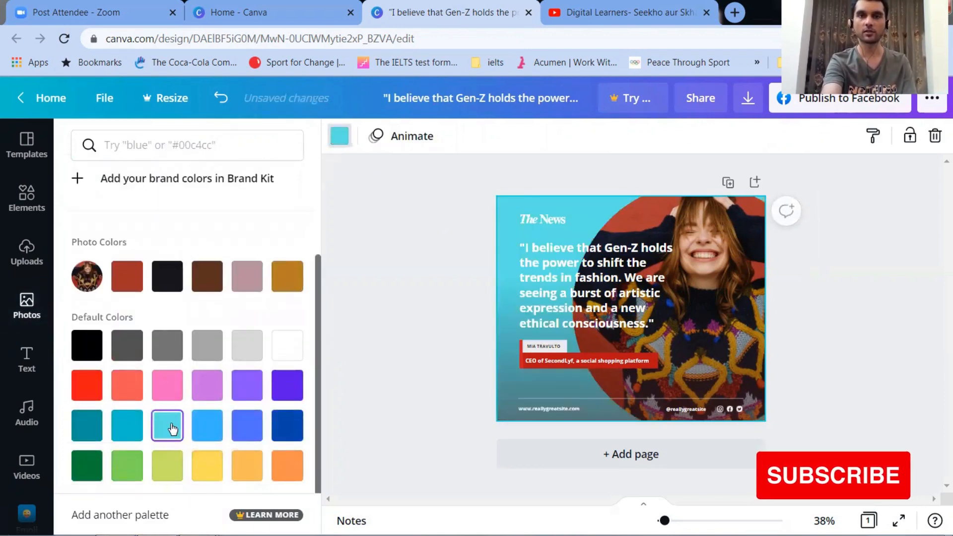
click(381, 306)
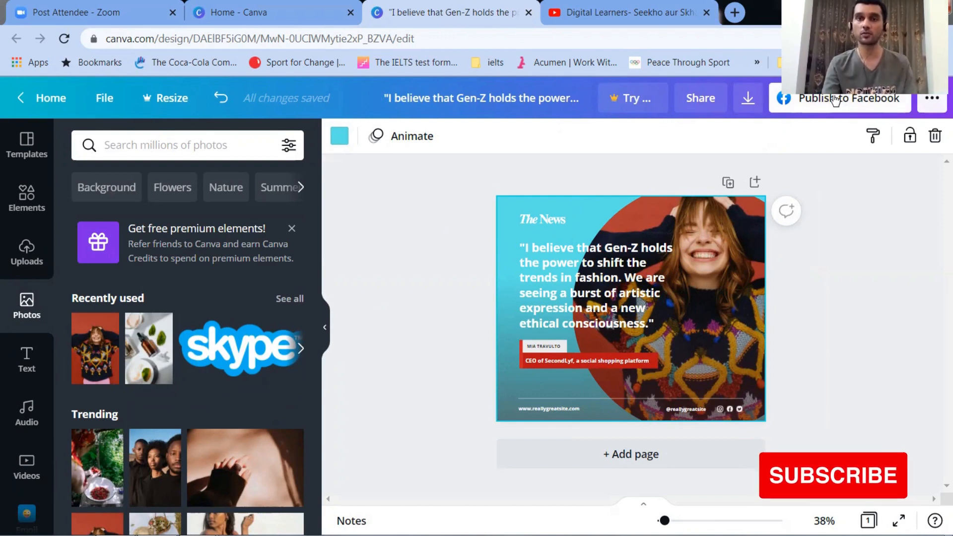
Step: Download the design as a JPG file and open the downloaded image
click(931, 102)
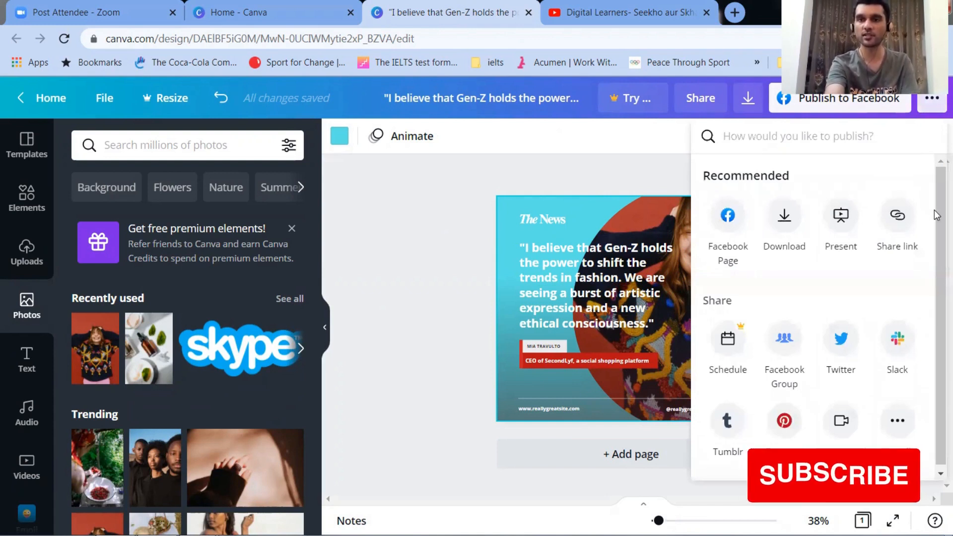
scroll(934, 211, down, 1)
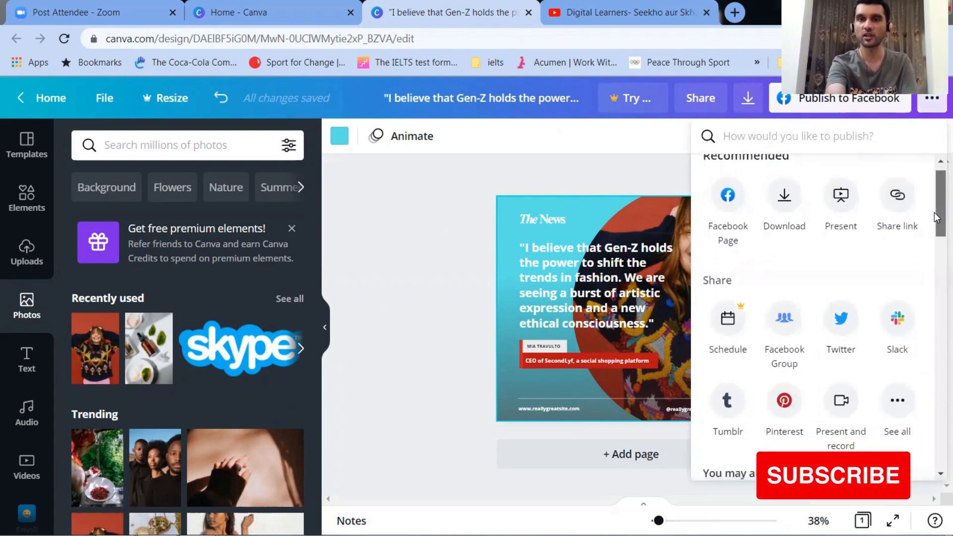
drag(933, 215, 914, 193)
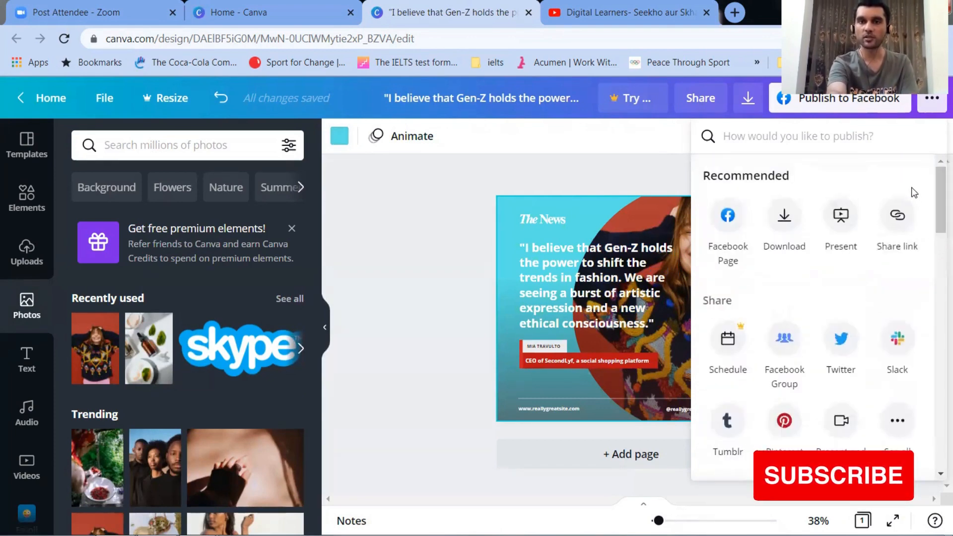
click(785, 221)
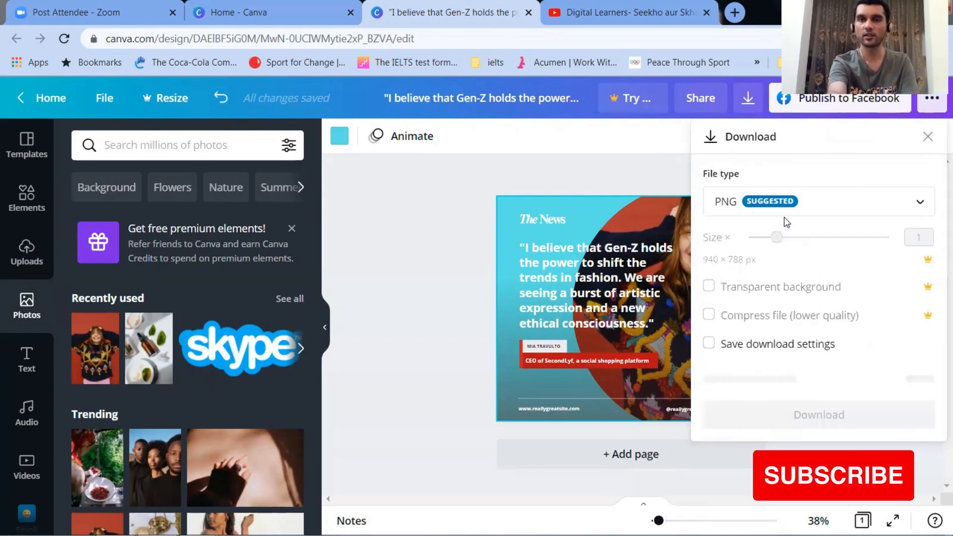
click(883, 205)
click(791, 268)
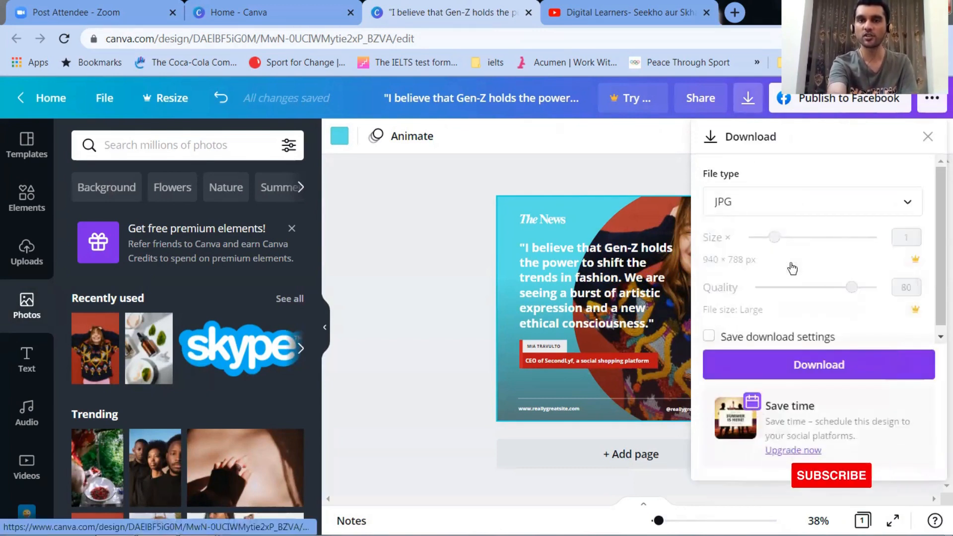
drag(934, 262, 933, 299)
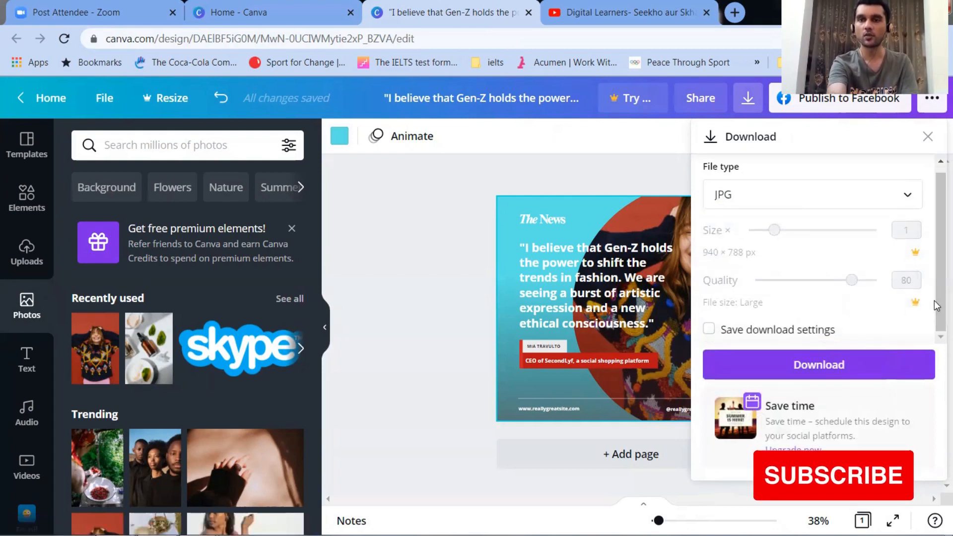
click(823, 366)
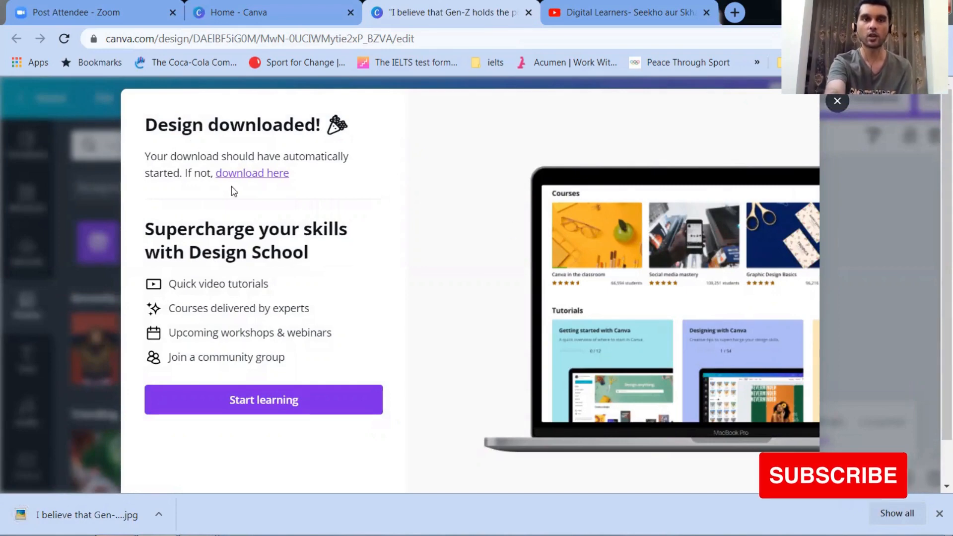
click(837, 103)
click(85, 515)
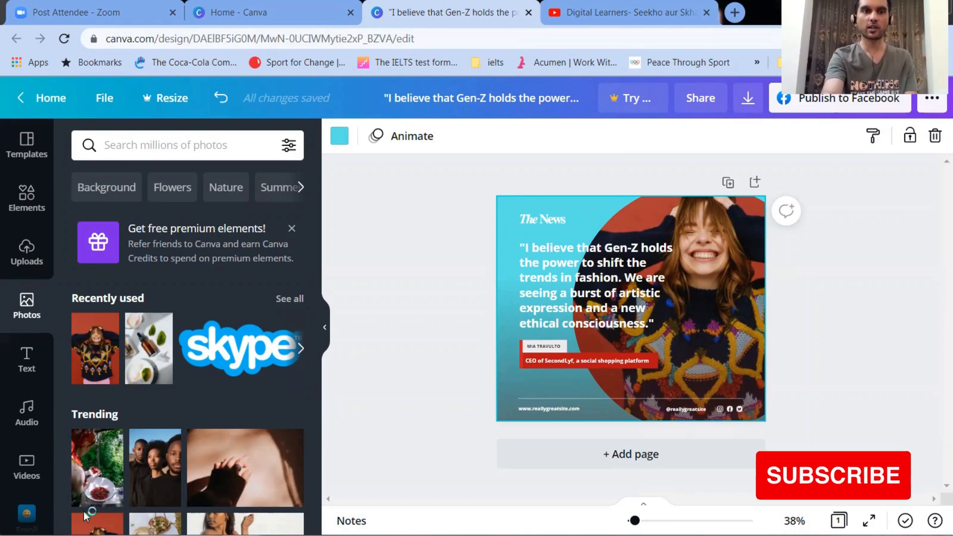
Step: Add a second page and apply the recently used "Spring Getaway Promo" template to it
click(26, 145)
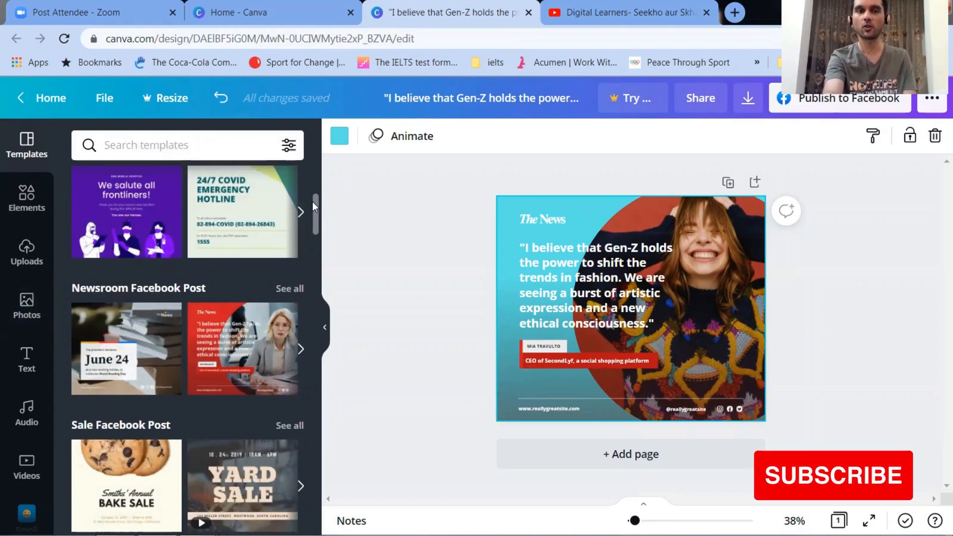
drag(311, 201, 313, 493)
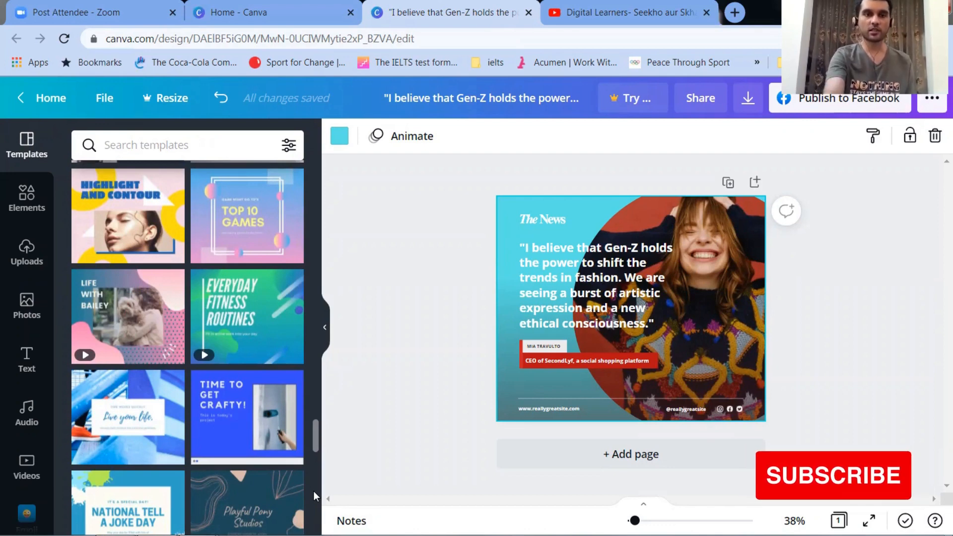
drag(317, 432, 347, 175)
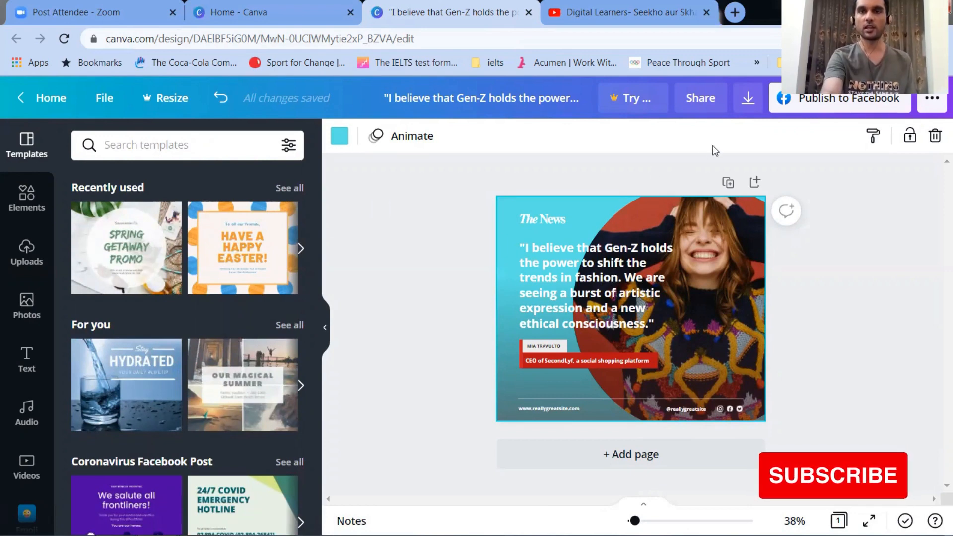
click(754, 183)
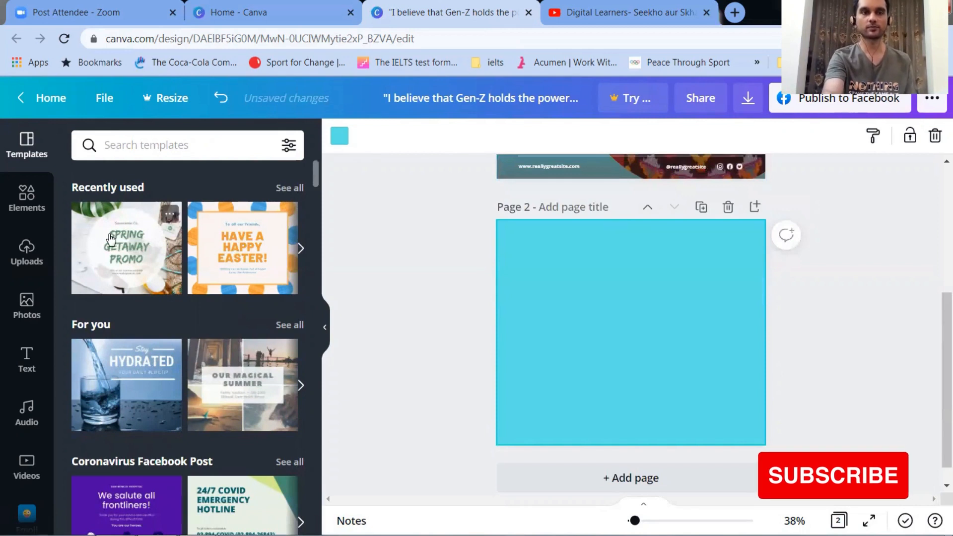
click(101, 202)
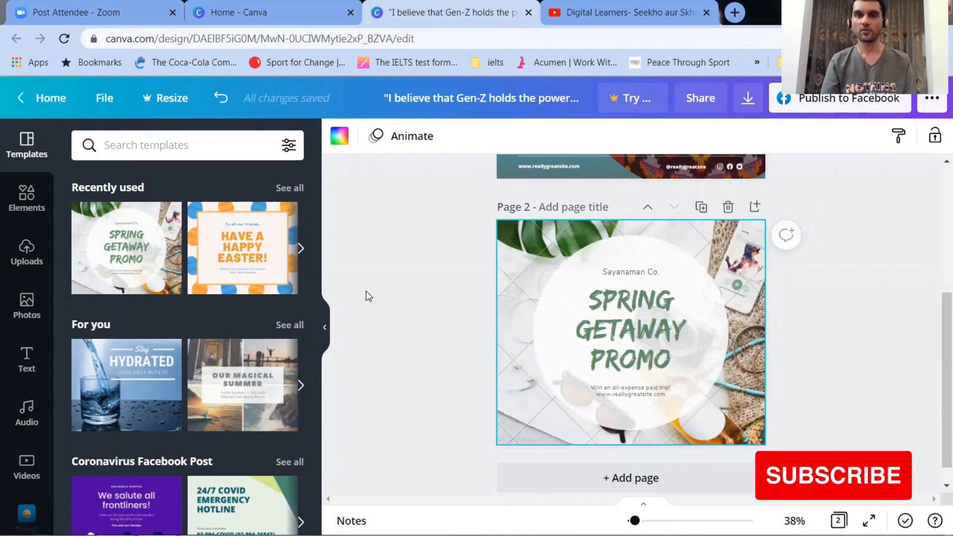
Step: Delete page 2's background photo and fill the background with the free Nature photo of a person facing a mountain
click(516, 283)
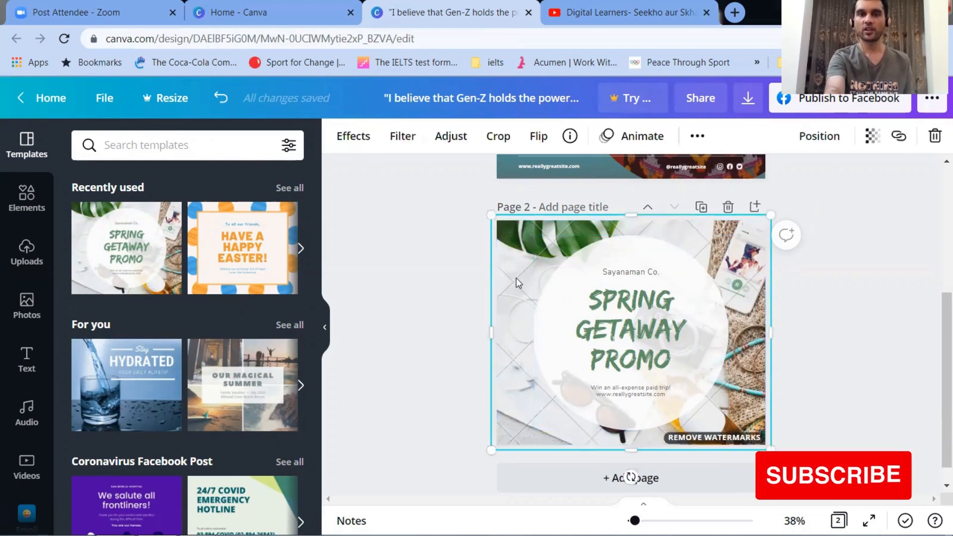
click(935, 135)
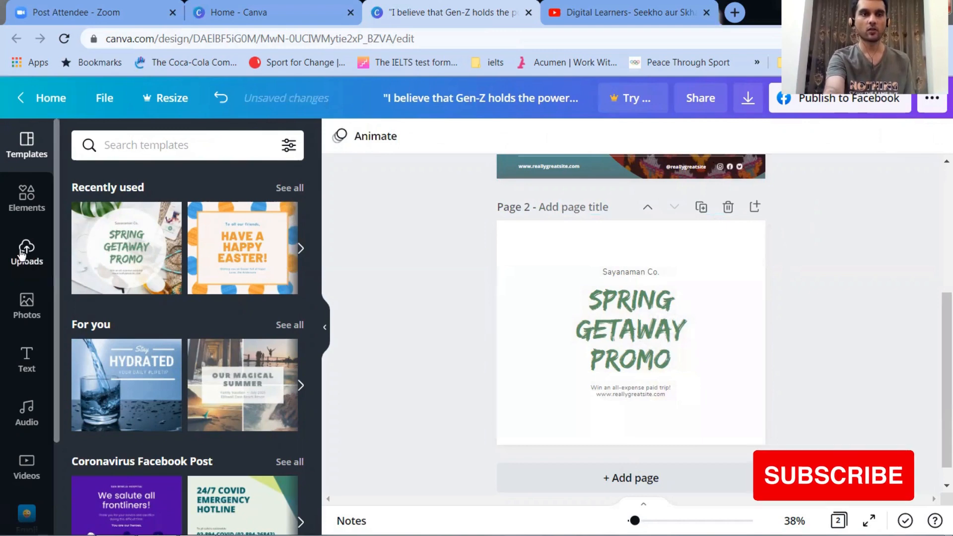
click(17, 310)
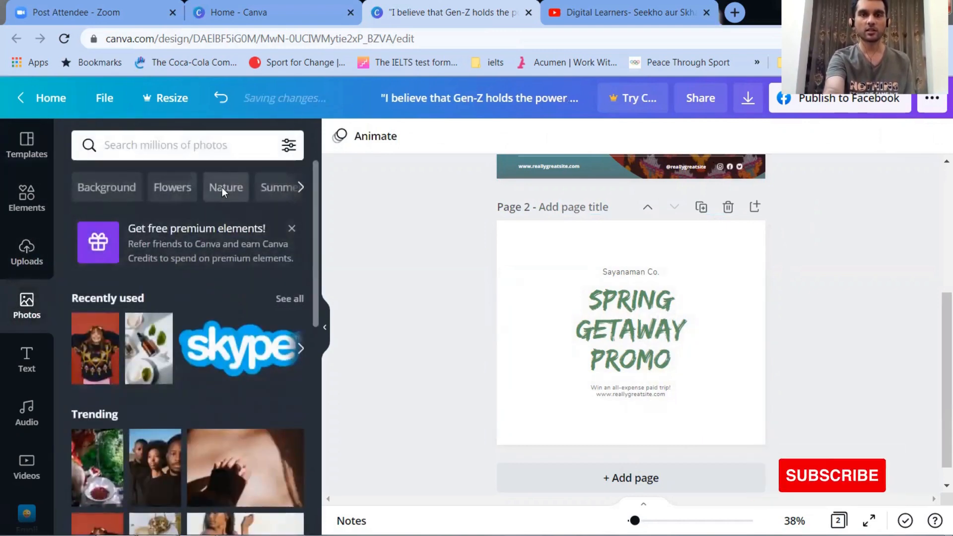
click(223, 188)
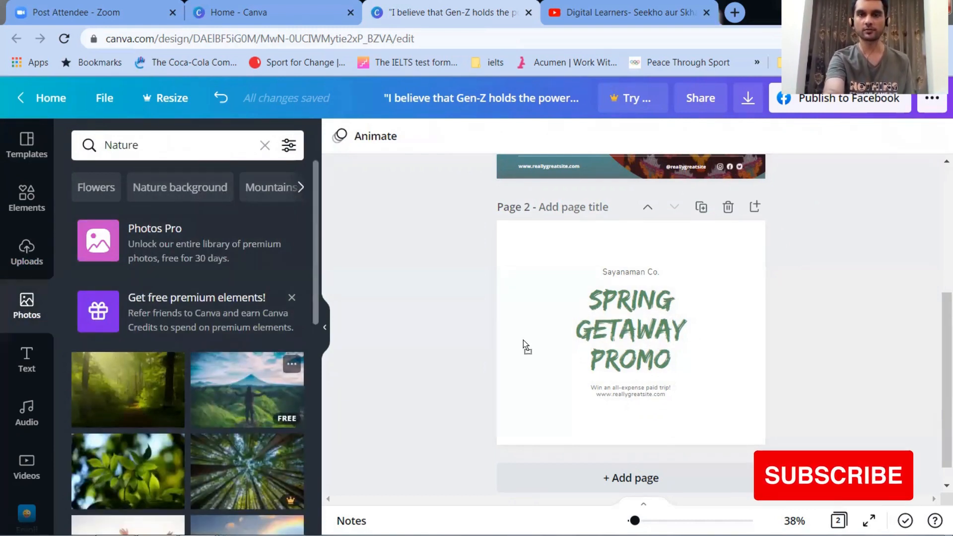
drag(516, 344, 516, 343)
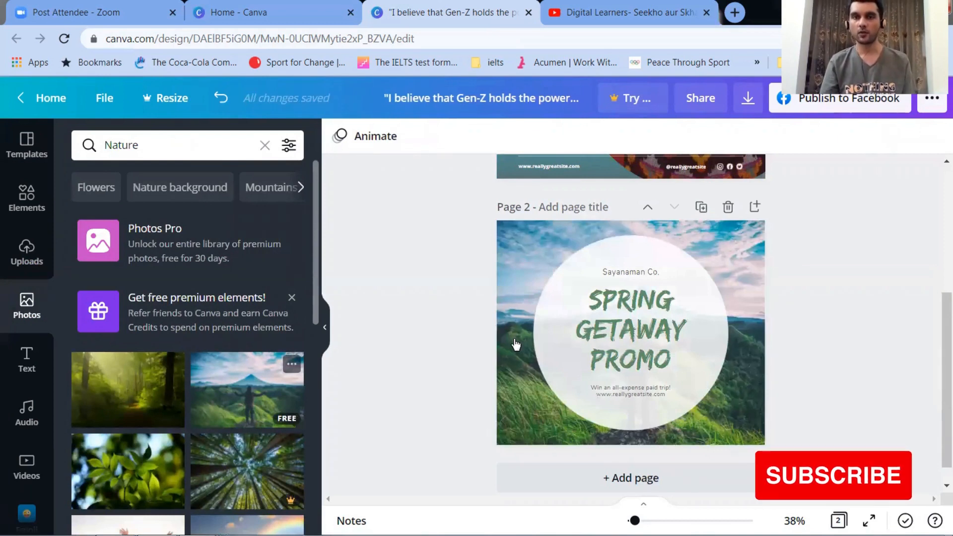
Step: Make the white circle behind page 2's text slightly more see-through by lowering its transparency value below 85
click(714, 317)
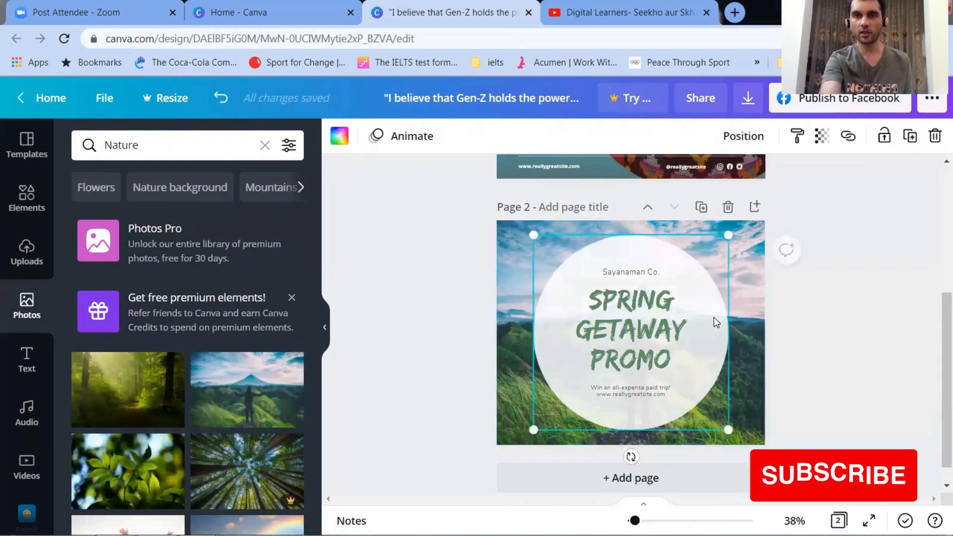
click(821, 136)
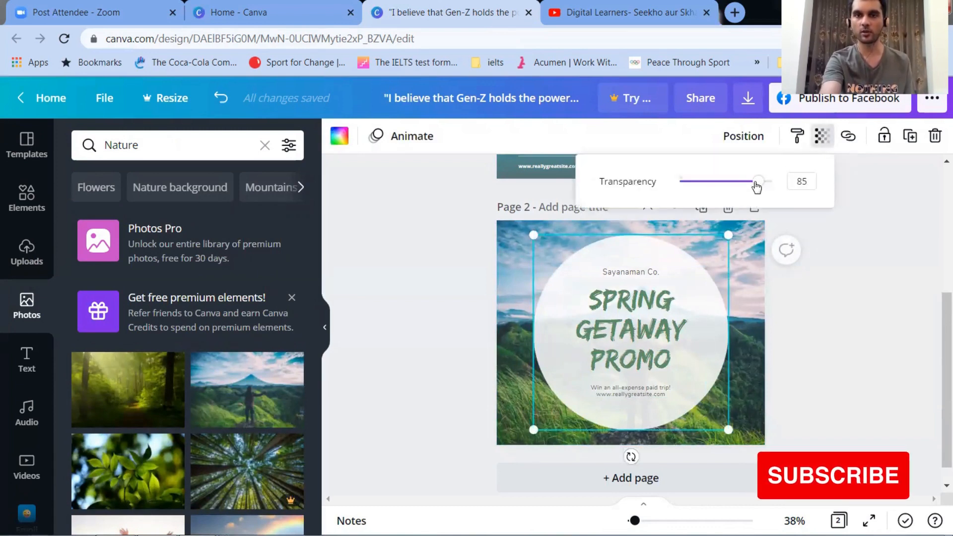
mouse_move(759, 182)
mouse_down()
mouse_move(700, 188)
mouse_move(777, 191)
mouse_move(749, 195)
mouse_up()
click(387, 285)
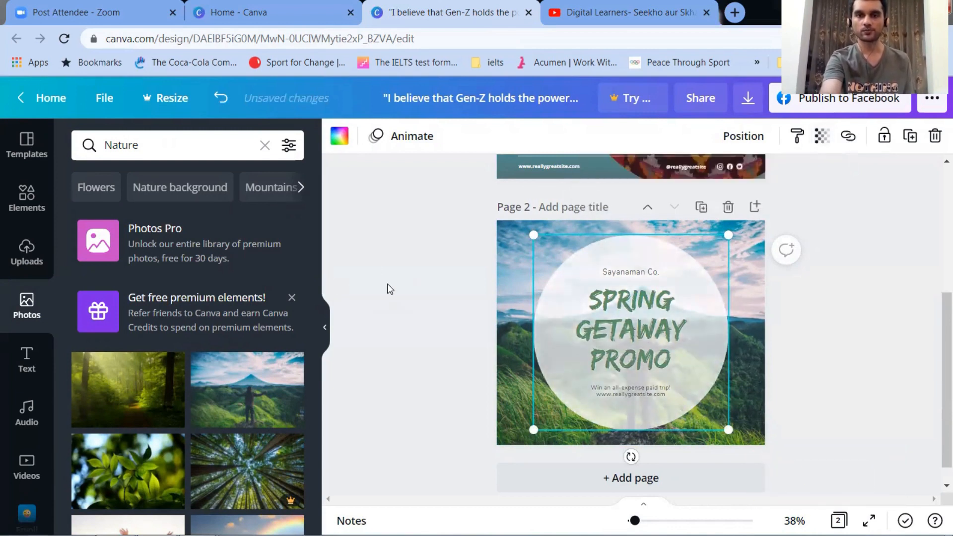
click(387, 284)
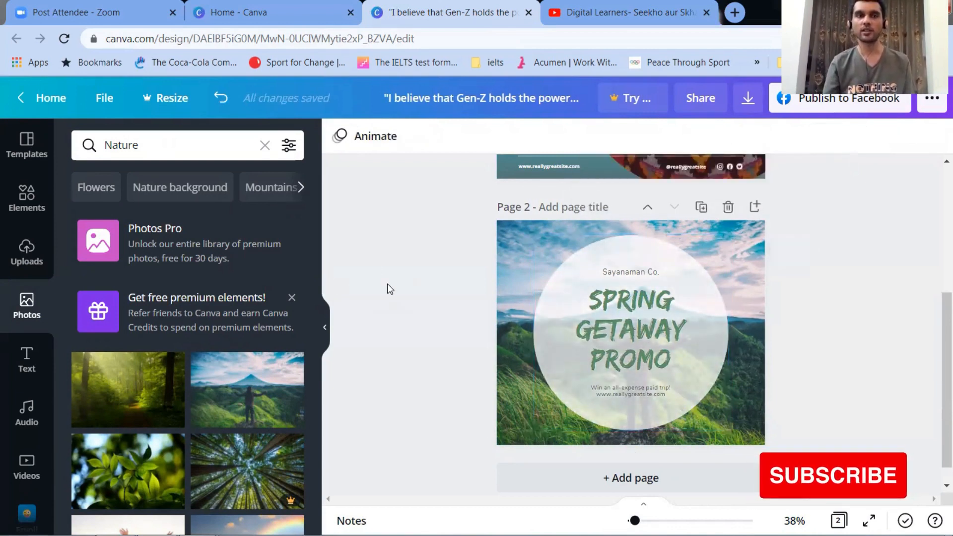
Step: Copy the red bar behind the CEO caption on page 1 and paste it onto page 2
click(27, 207)
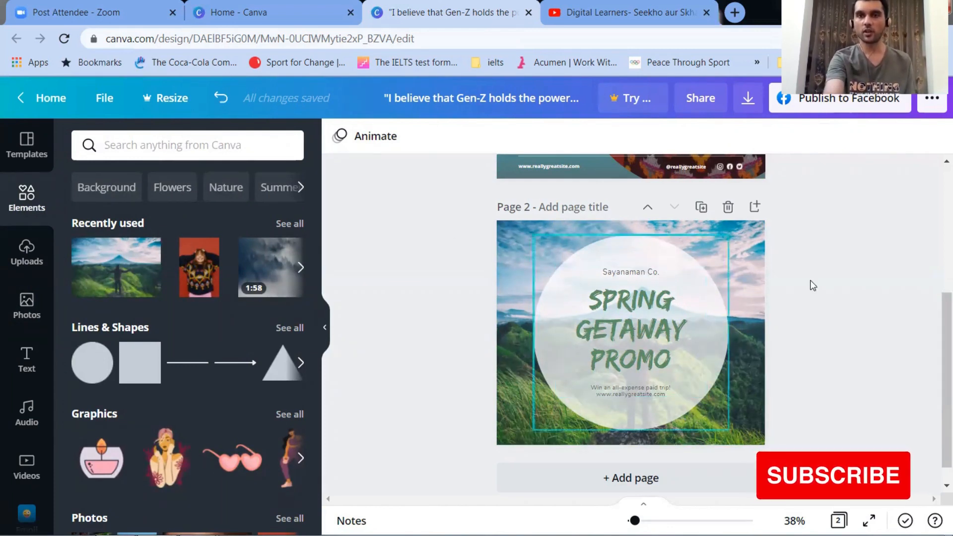
scroll(937, 166, up, 3)
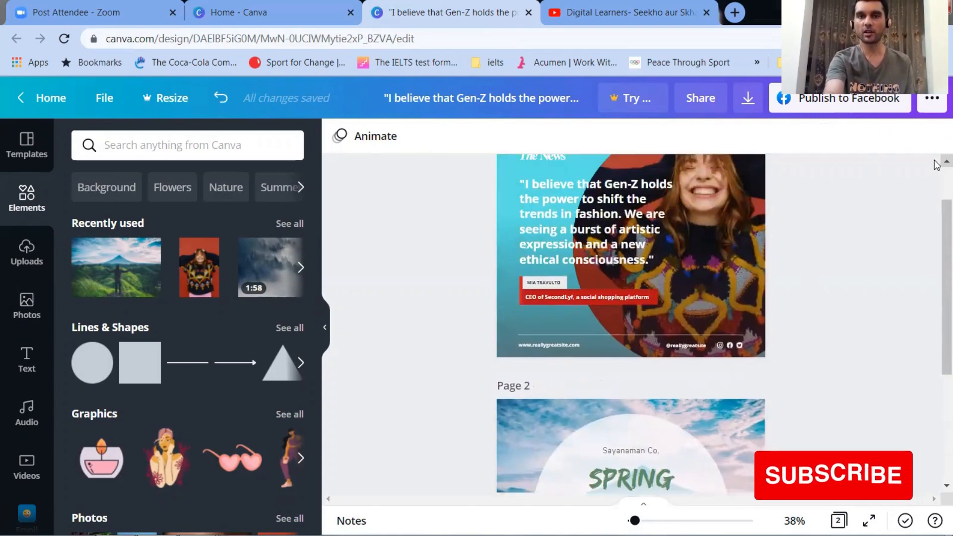
click(636, 290)
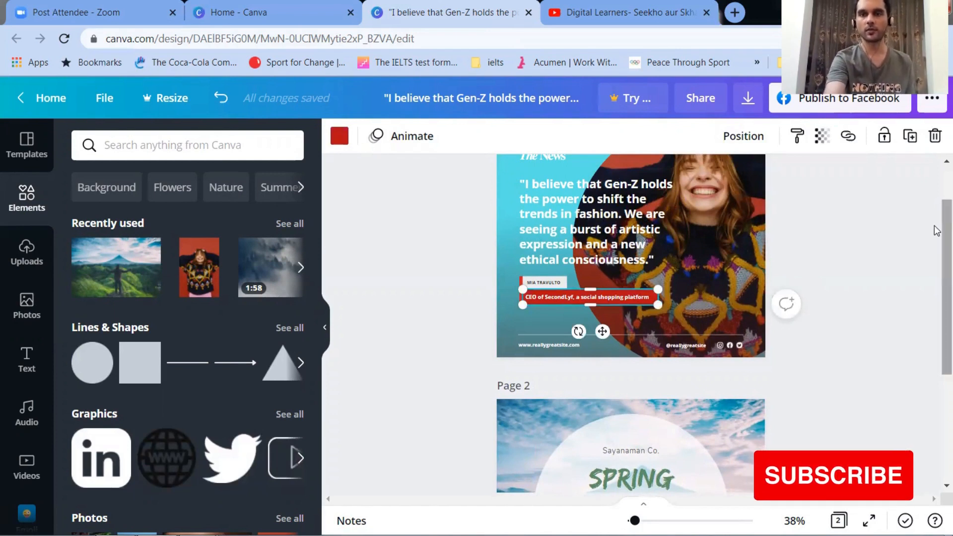
scroll(936, 231, down, 3)
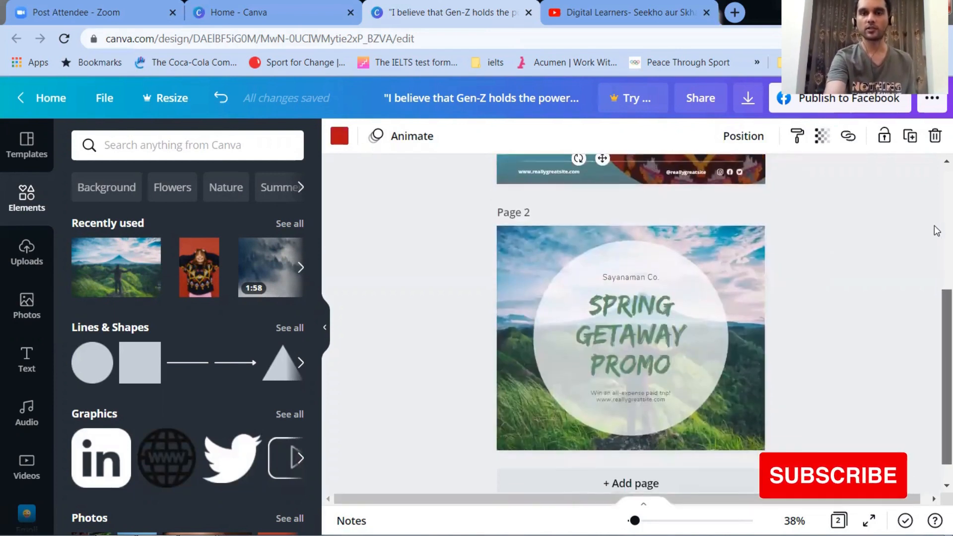
click(519, 430)
key(ctrl+v)
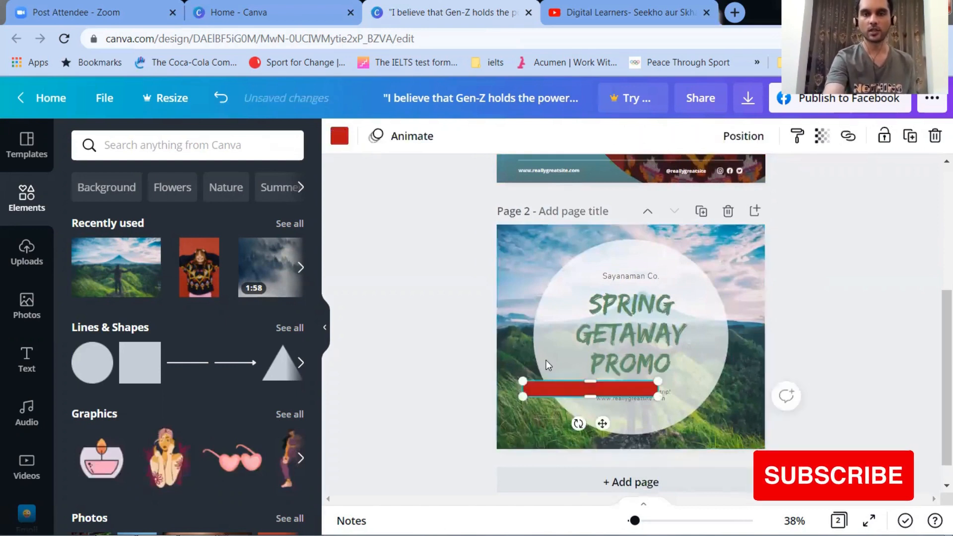
Step: Place the red bar near page 2's lower edge and stretch it across the full page width
drag(553, 386, 536, 425)
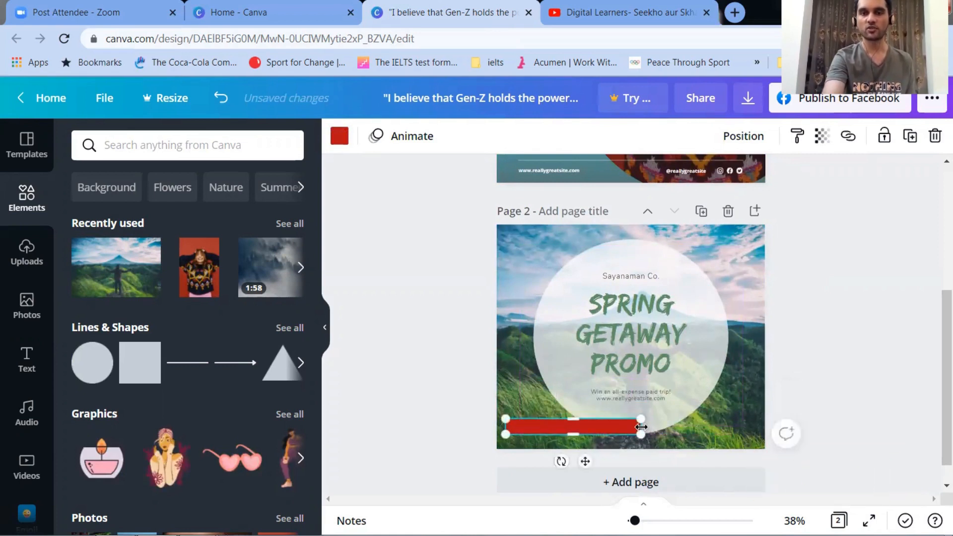
drag(641, 426, 764, 427)
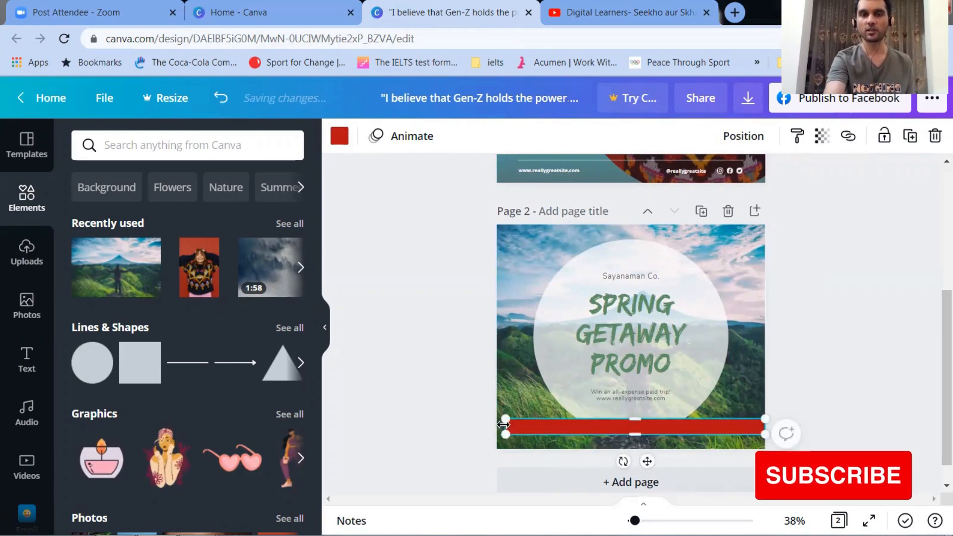
drag(503, 424, 545, 436)
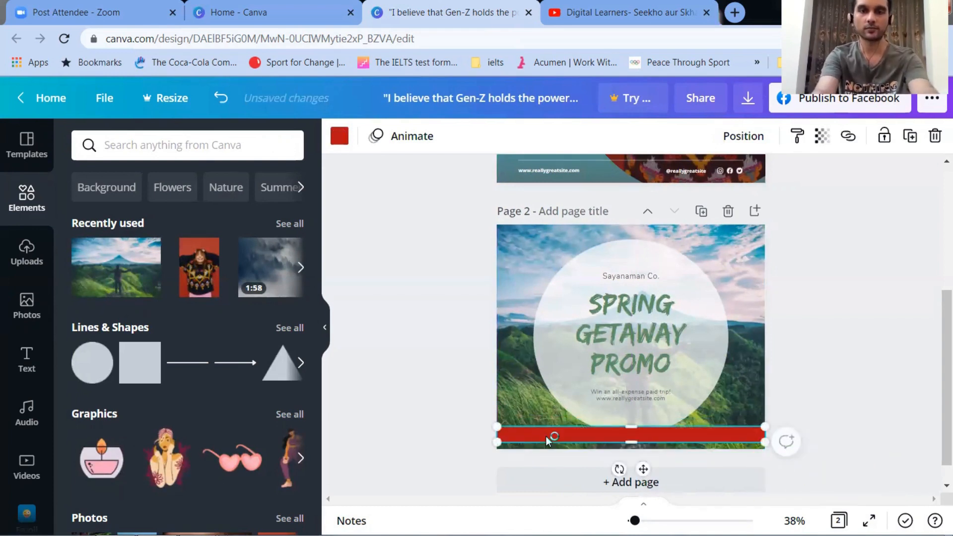
Step: Nudge the full-width red bar down until it sits flush with page 2's bottom edge
key(Down)
key(Down)
key(Down)
key(Down)
key(Down)
key(Down)
key(Down)
key(Down)
key(Down)
key(Down)
key(Down)
key(Down)
key(Down)
key(Down)
key(Down)
key(Down)
key(Down)
key(Down)
key(Down)
key(Down)
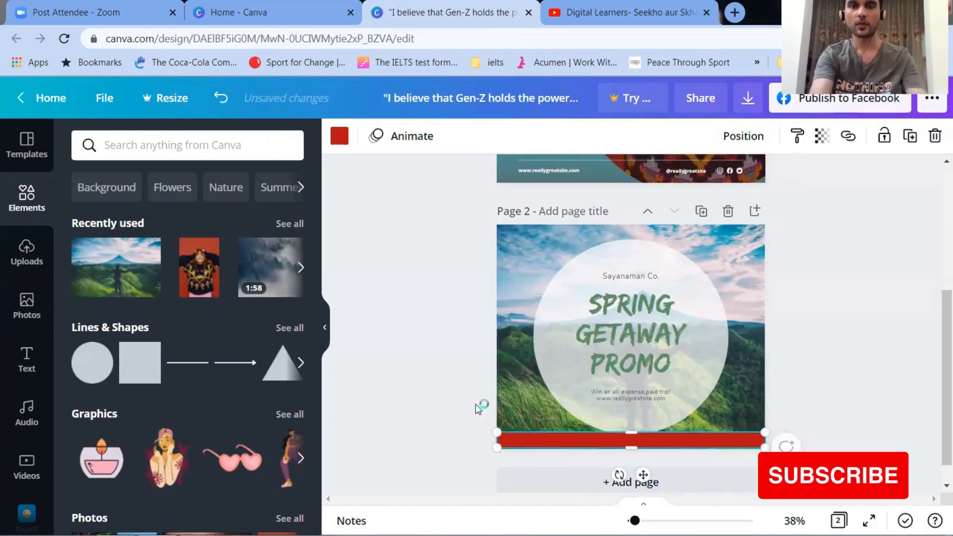
click(476, 406)
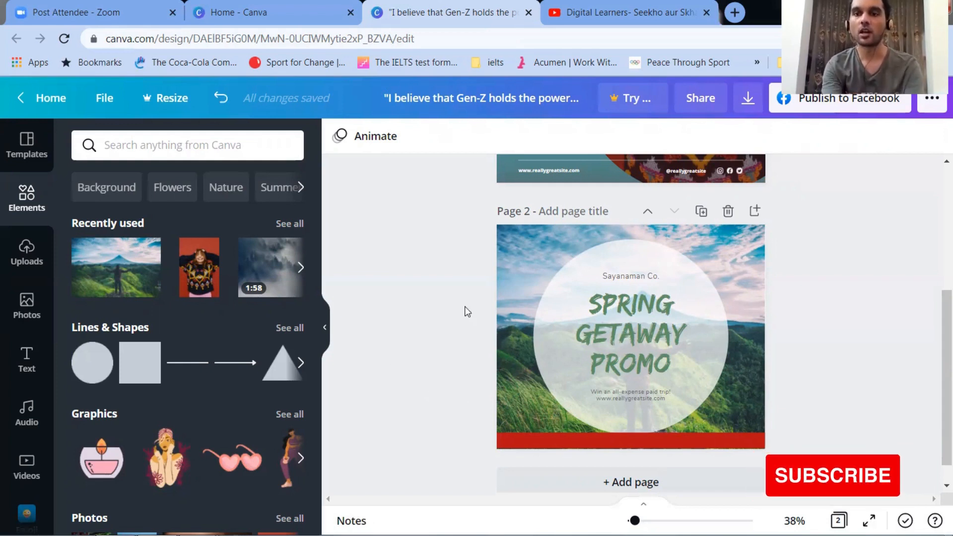
Step: Add a third page and insert the free Twitter bird graphic, enlarged and placed in the page's upper middle
click(755, 211)
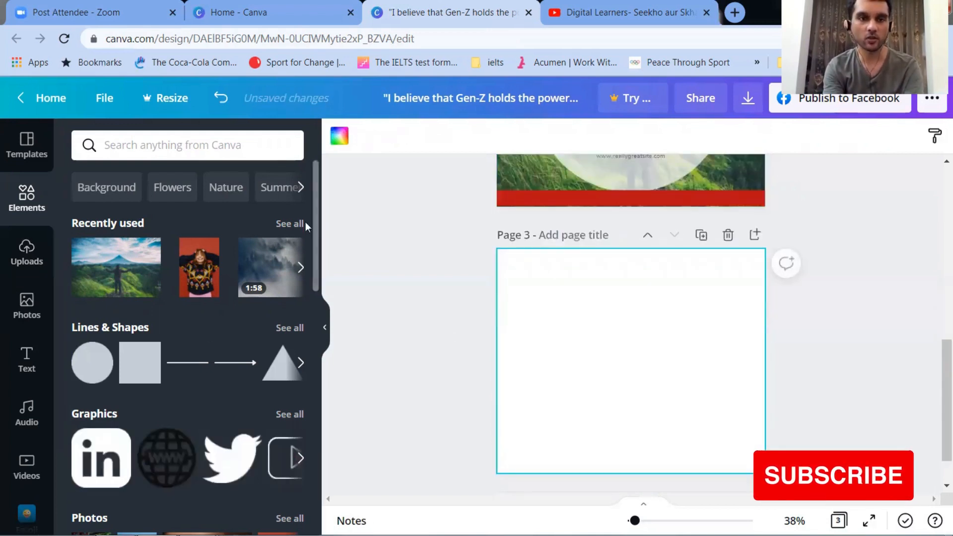
scroll(317, 237, down, 3)
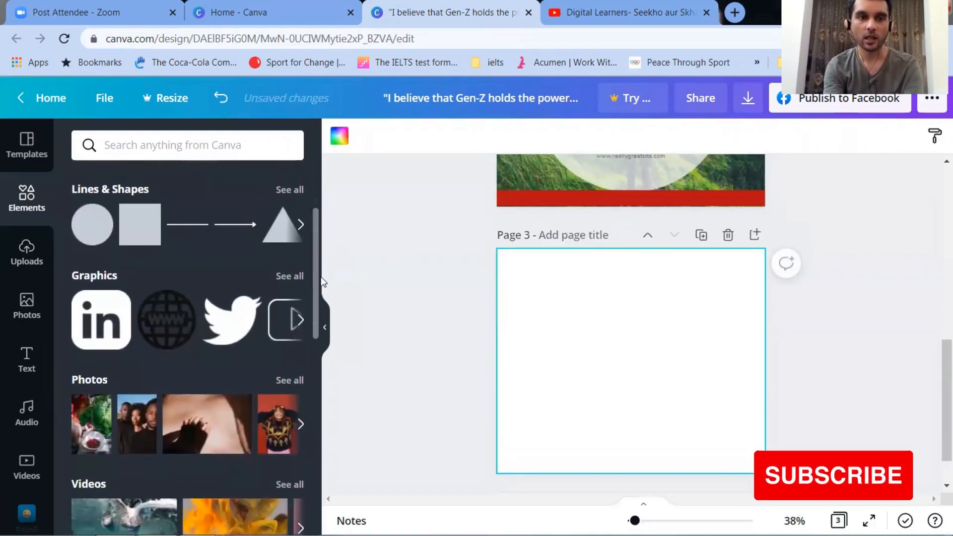
click(233, 322)
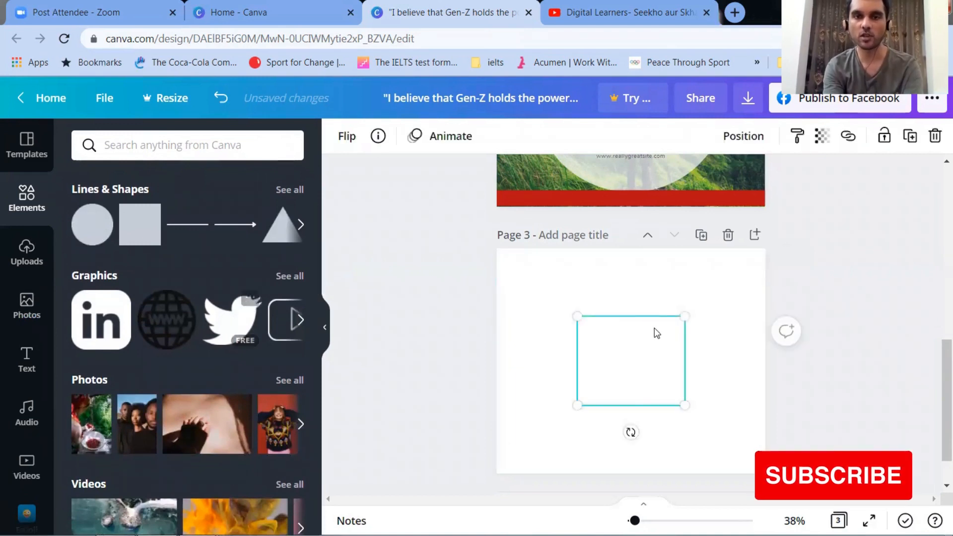
drag(630, 362, 558, 406)
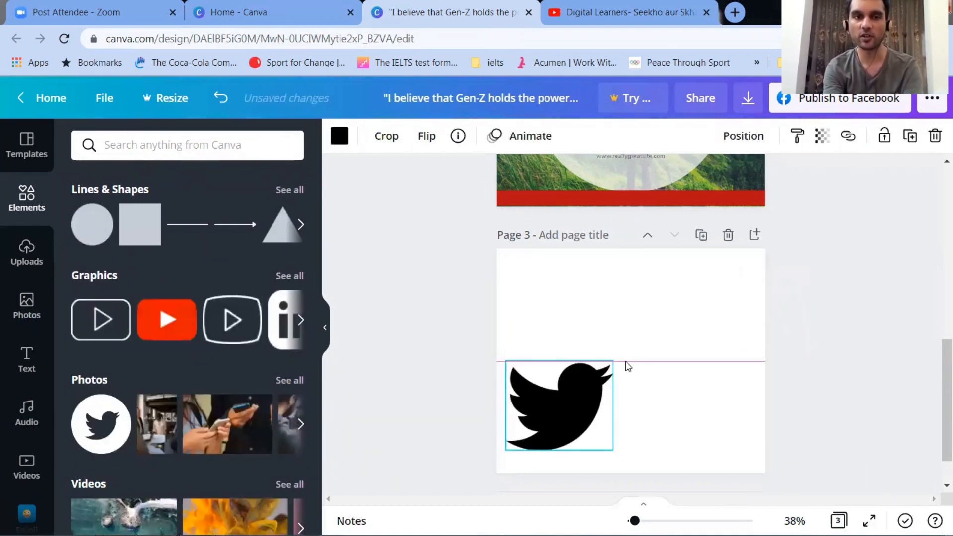
drag(609, 366, 651, 328)
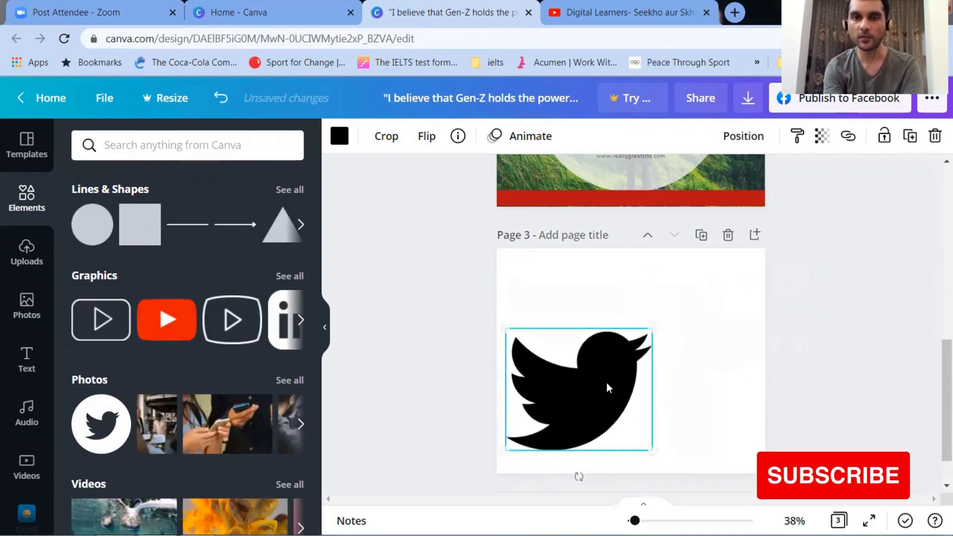
drag(602, 382, 670, 323)
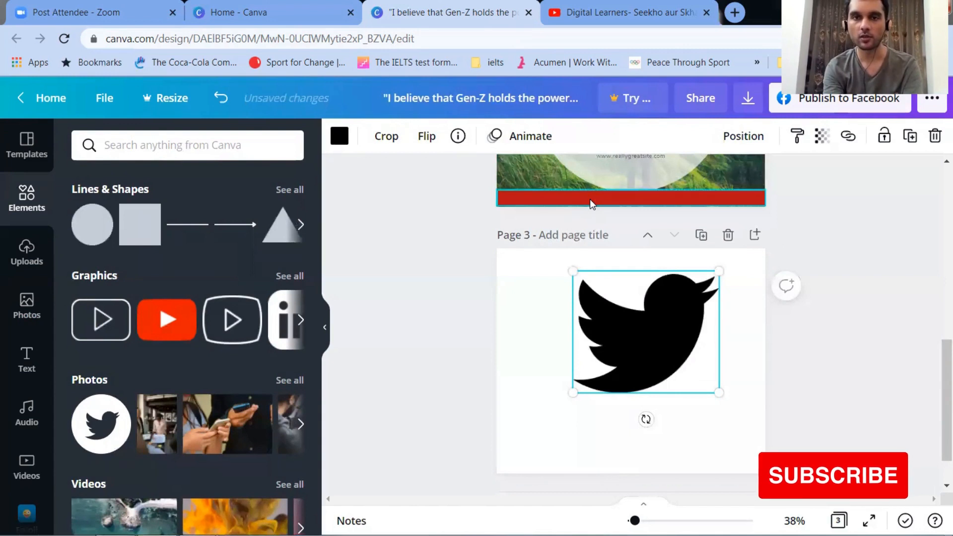
Step: Copy page 2's red bar to the bottom of page 3 and increase its height to about a quarter of the page
click(589, 198)
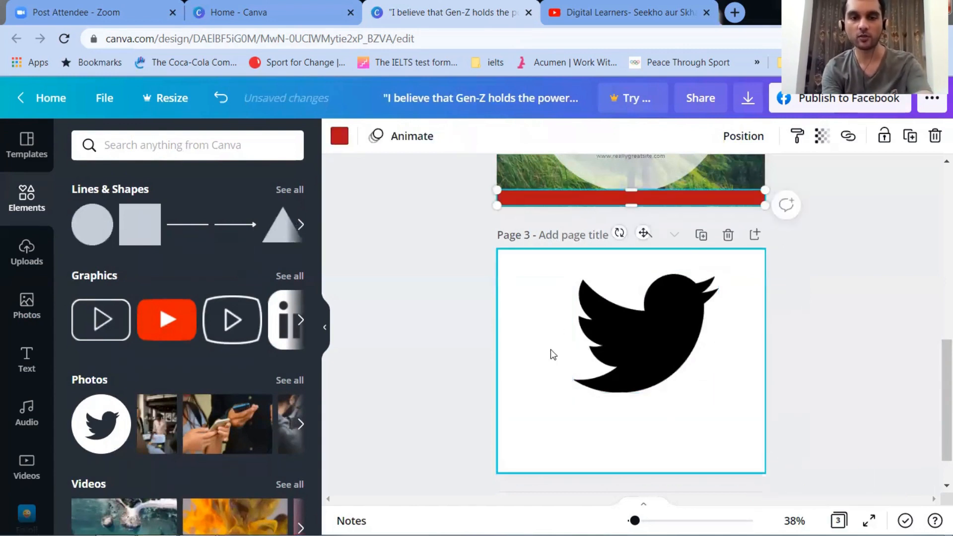
key(ctrl+v)
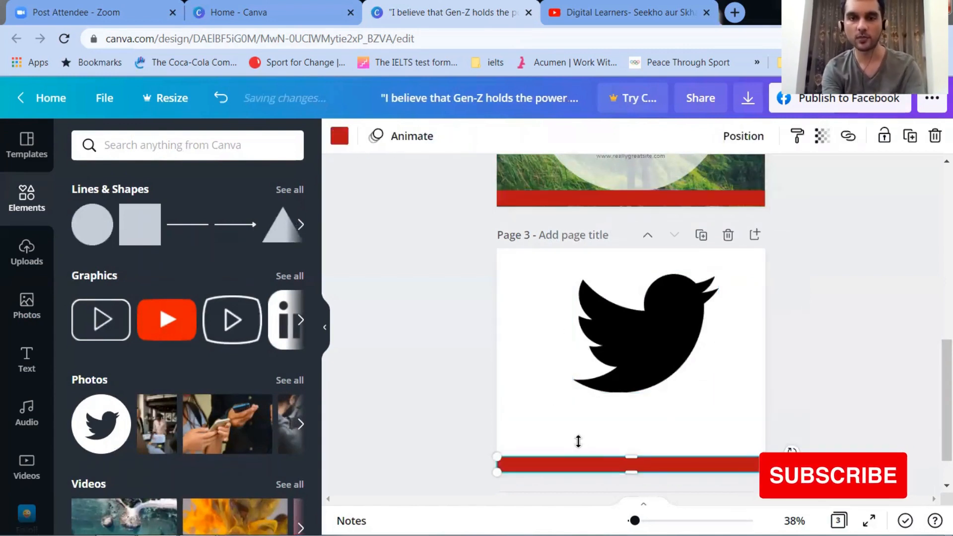
drag(628, 457, 629, 411)
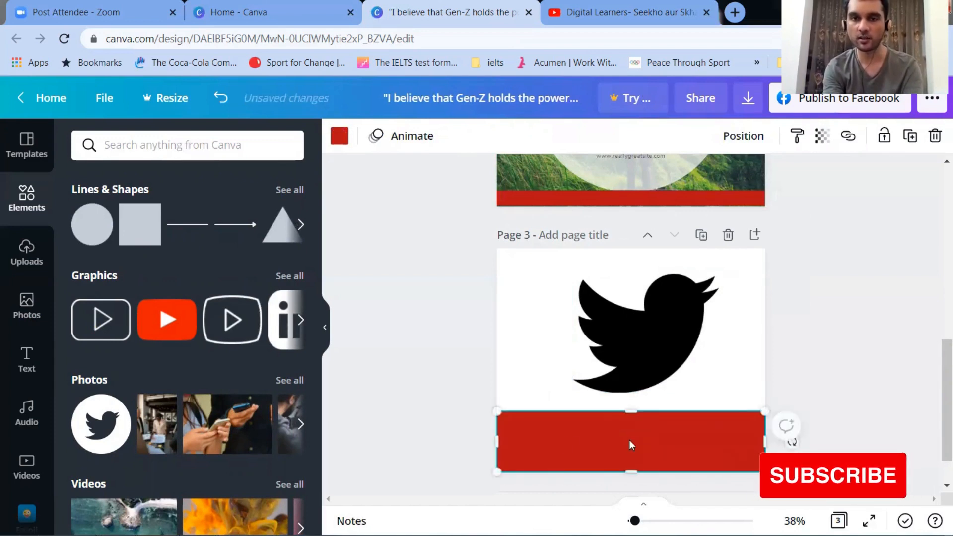
Step: Recolor the Twitter bird with the bright red document color and move it toward page 3's right edge
click(651, 317)
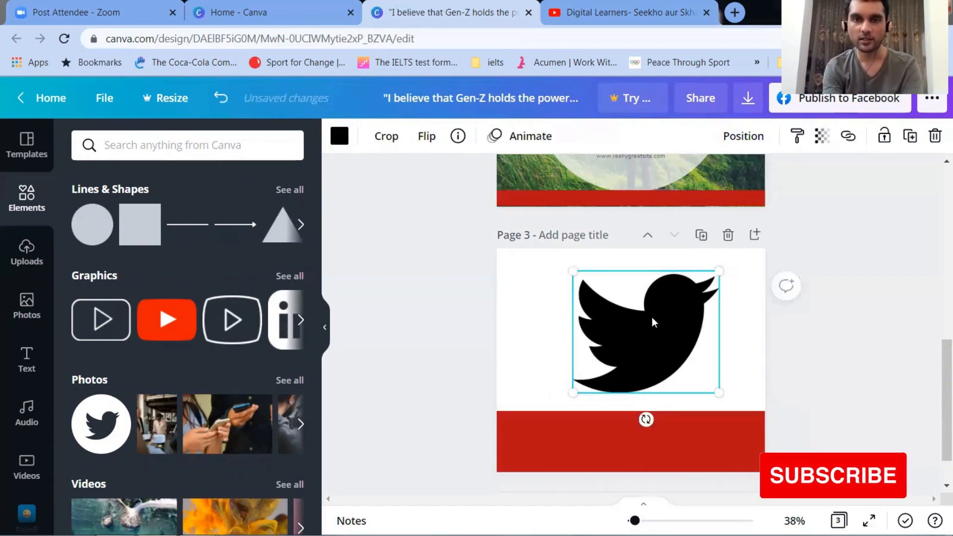
click(339, 135)
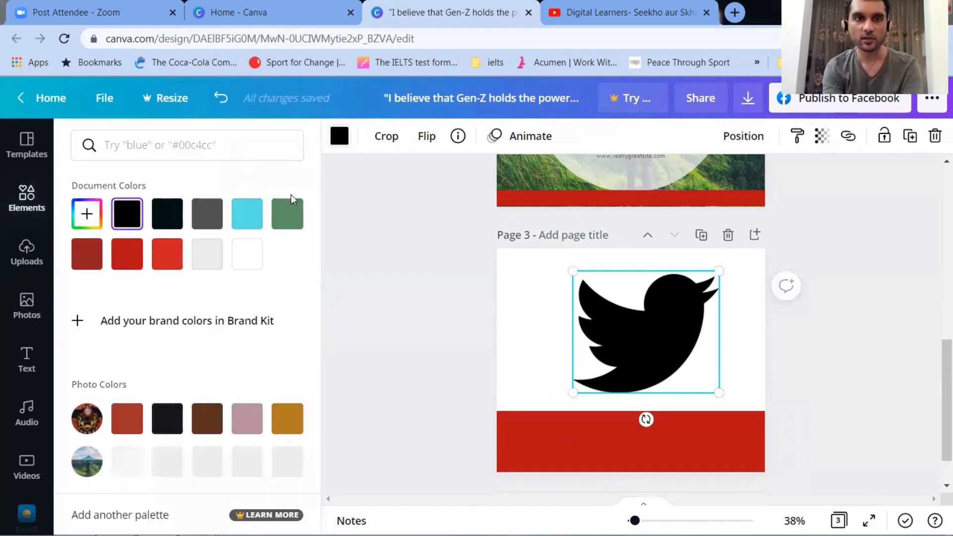
click(166, 265)
click(452, 302)
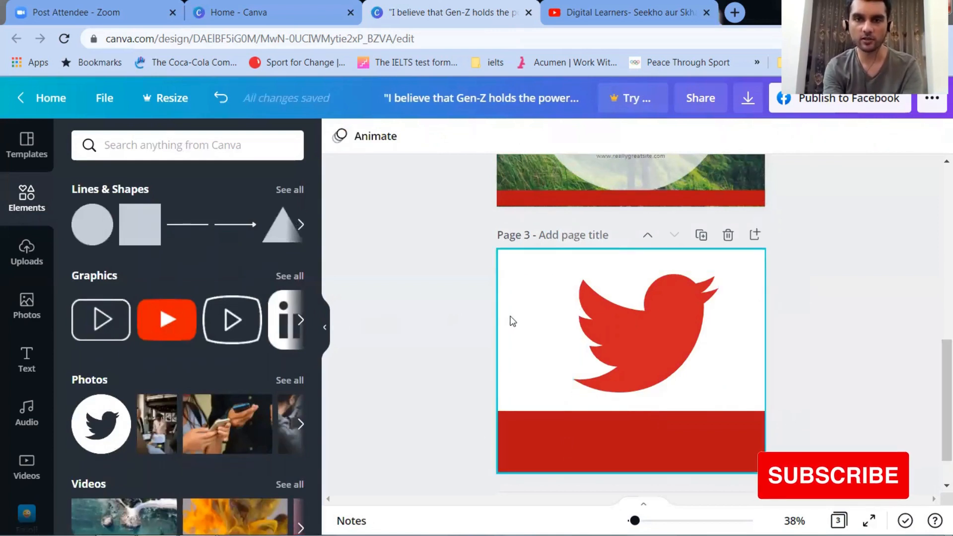
drag(673, 329, 660, 332)
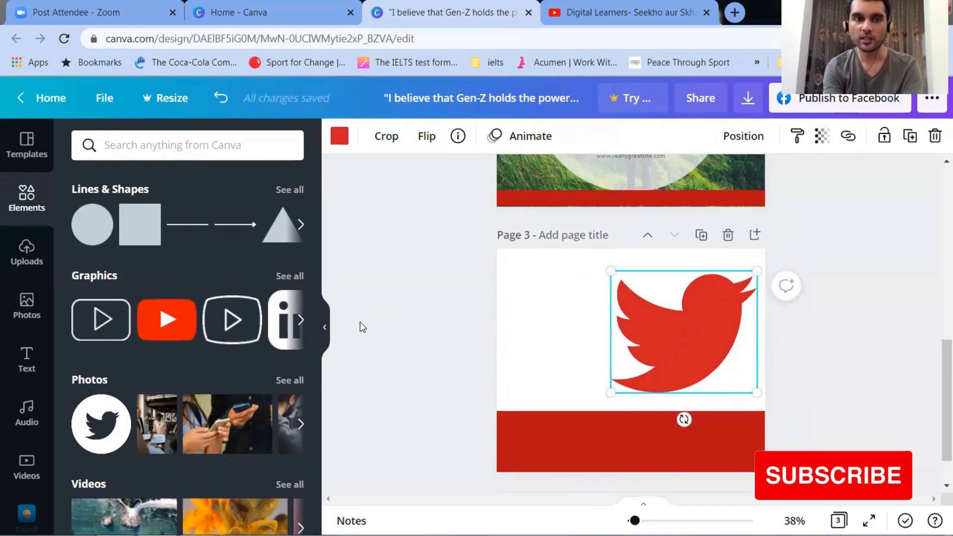
Step: Add a fourth page and place the uploaded image of the girl holding an open book at its top
click(753, 236)
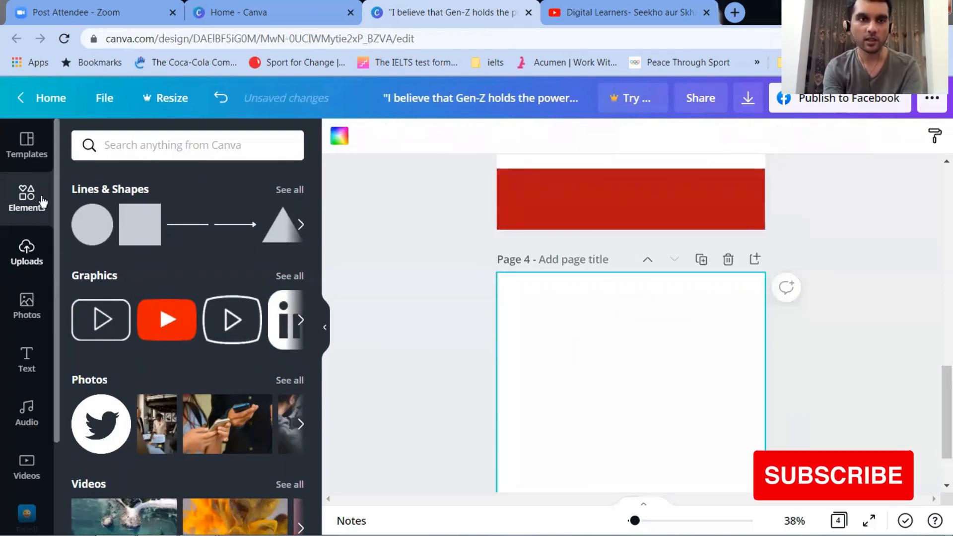
click(27, 263)
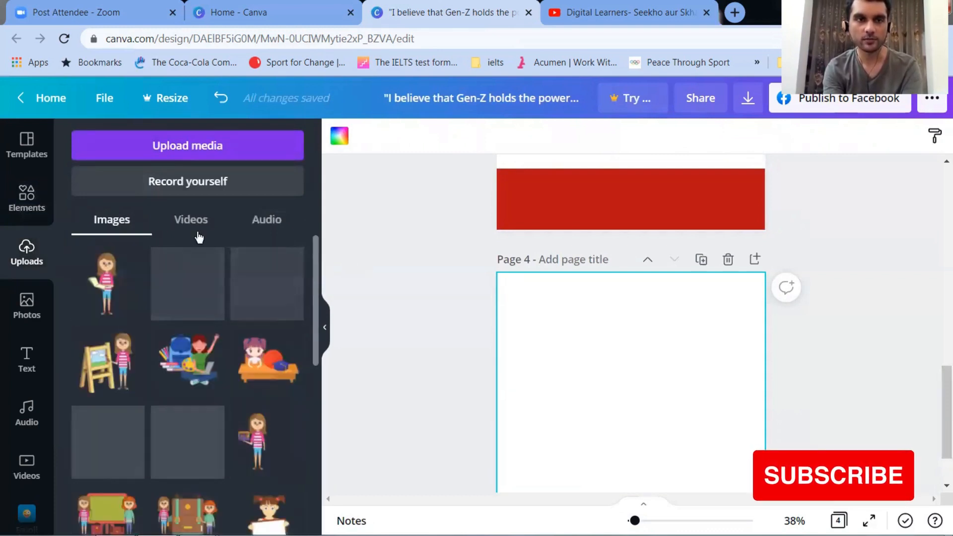
click(109, 281)
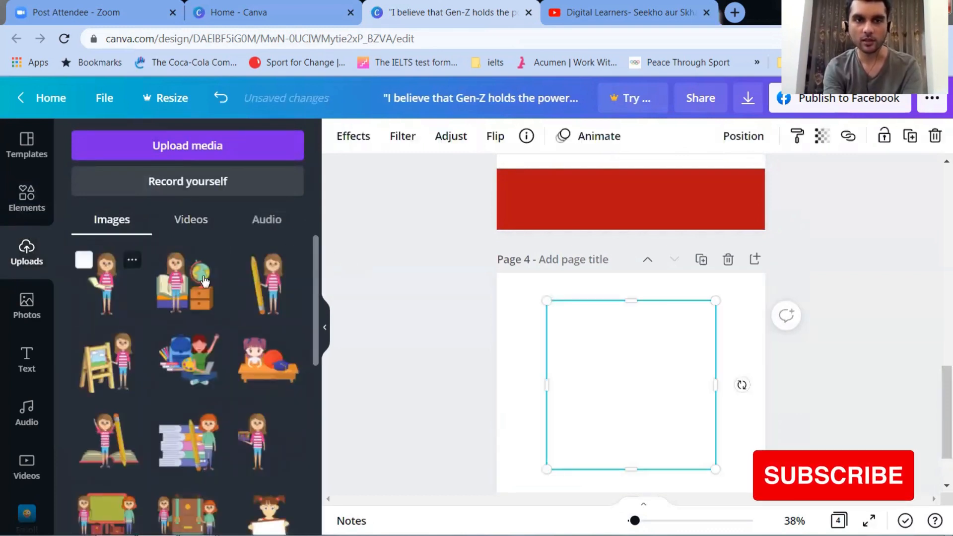
drag(623, 309, 629, 280)
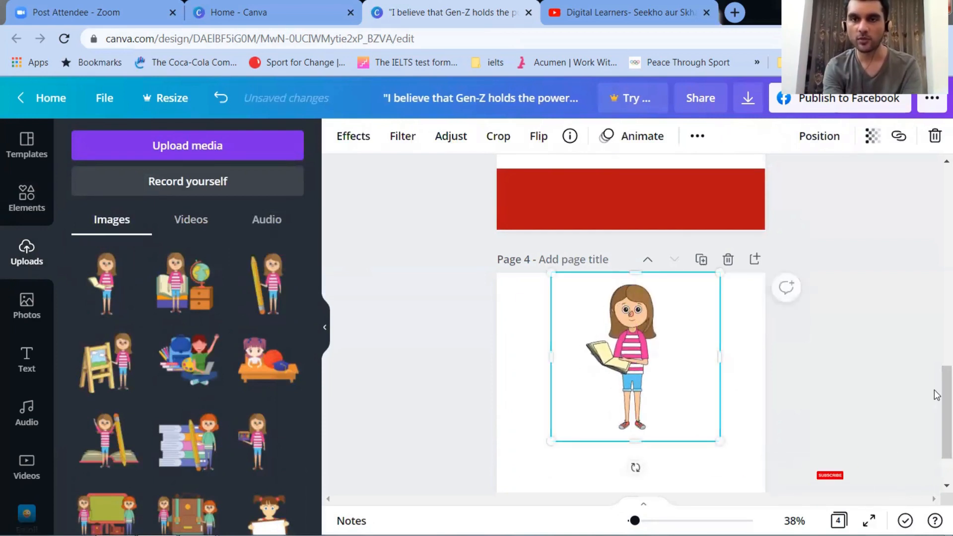
Step: Copy page 2's red bar and paste it along the bottom edge of page 4
scroll(935, 394, up, 5)
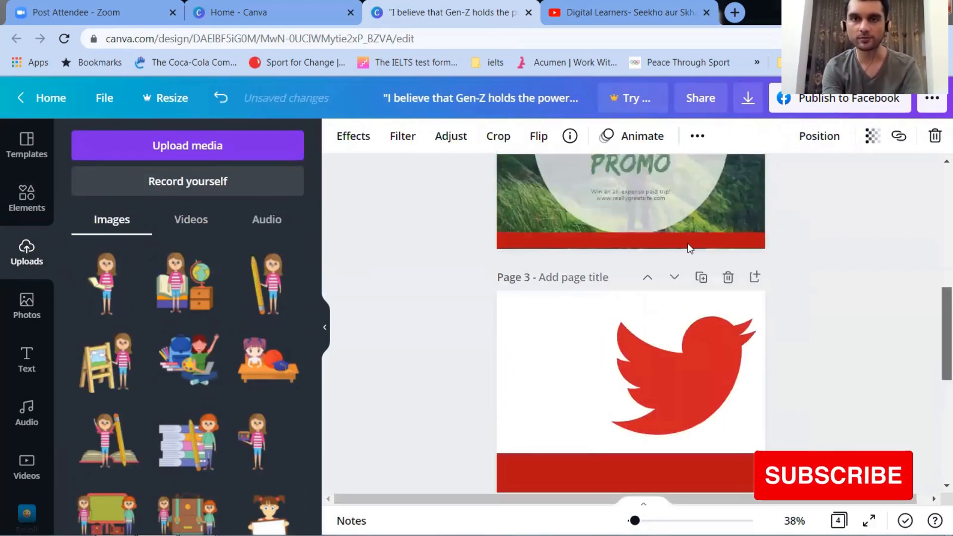
click(735, 241)
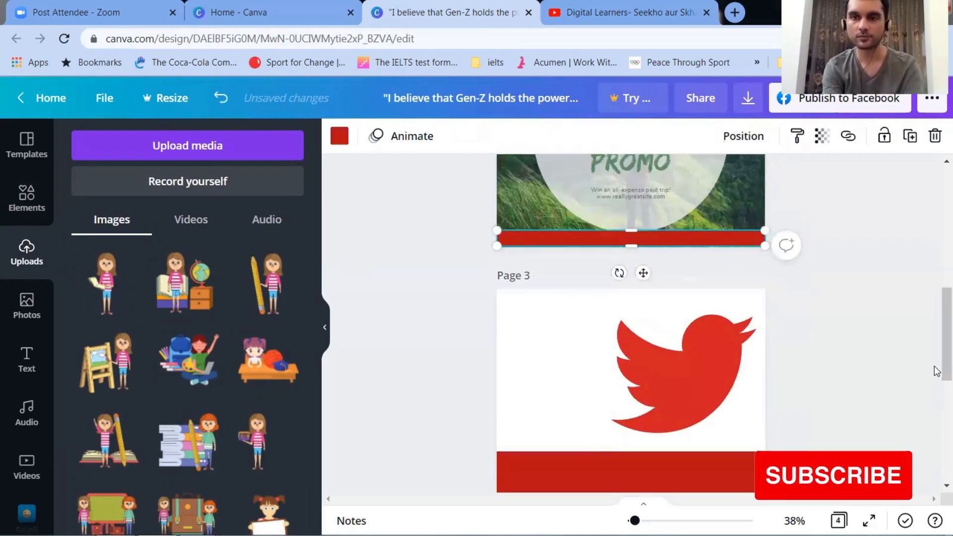
scroll(936, 423, down, 5)
click(639, 427)
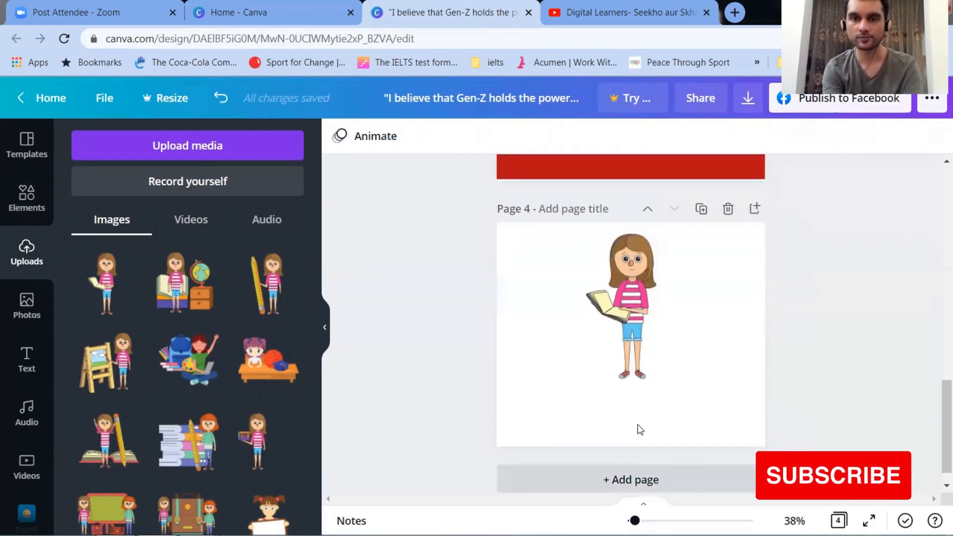
key(ctrl+v)
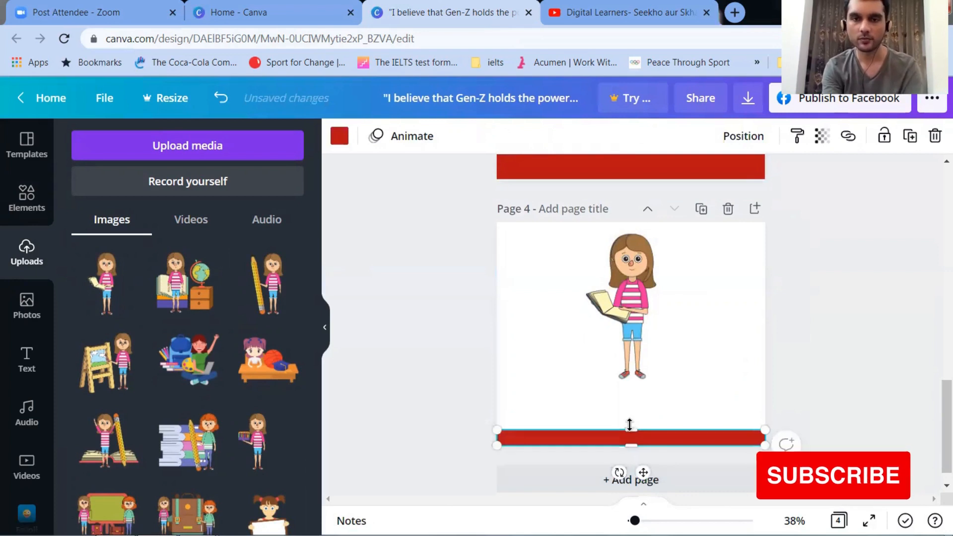
Step: Increase page 4's red bar to about a sixth of the page height and add the heading "Right to Education" on it
drag(632, 425, 634, 406)
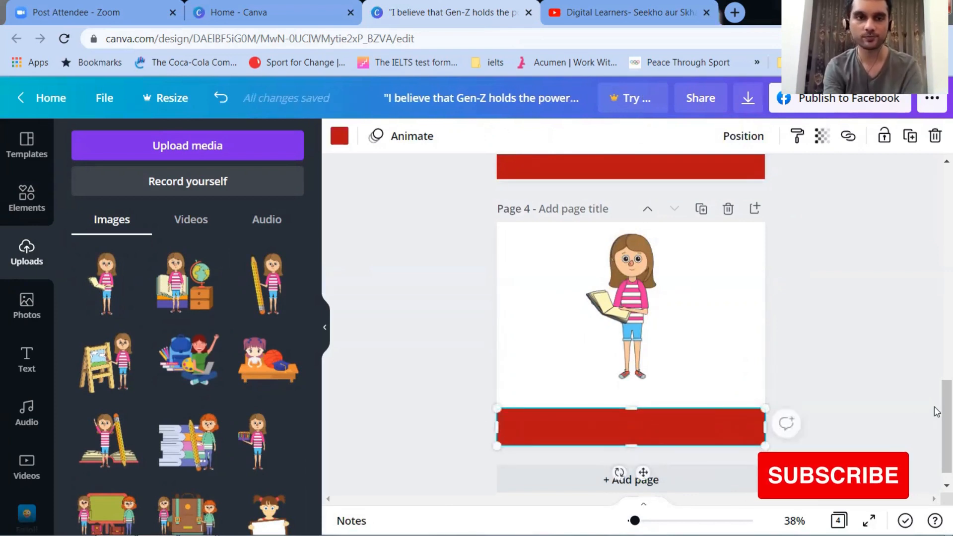
click(24, 366)
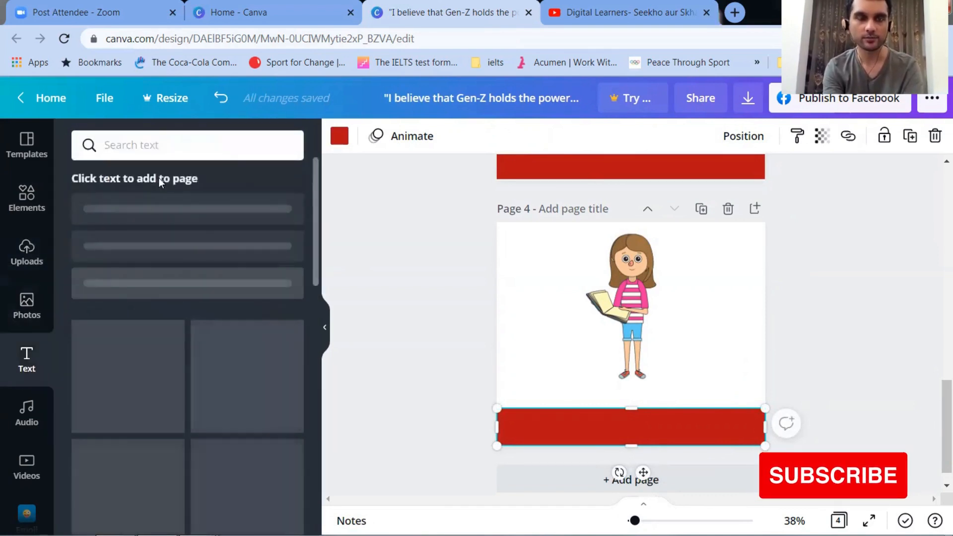
key(t)
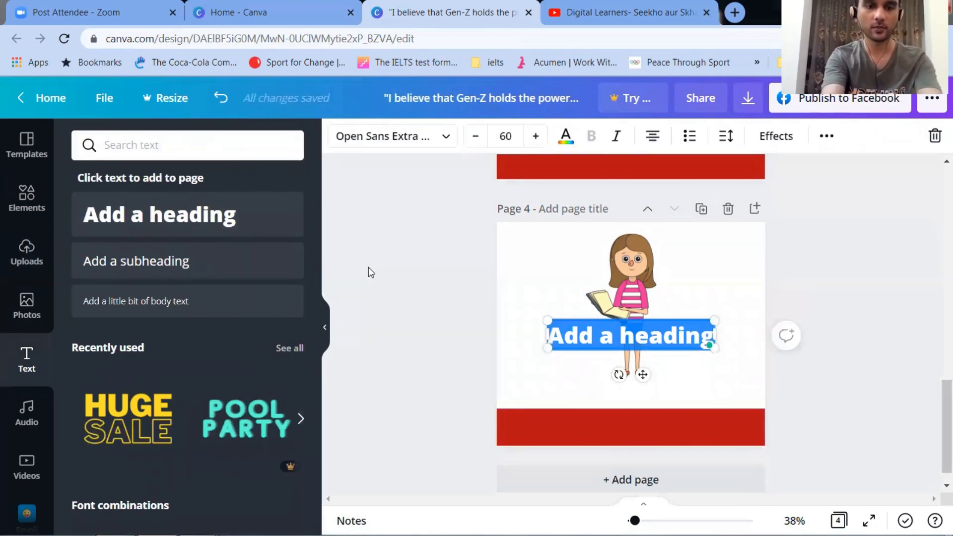
text(R)
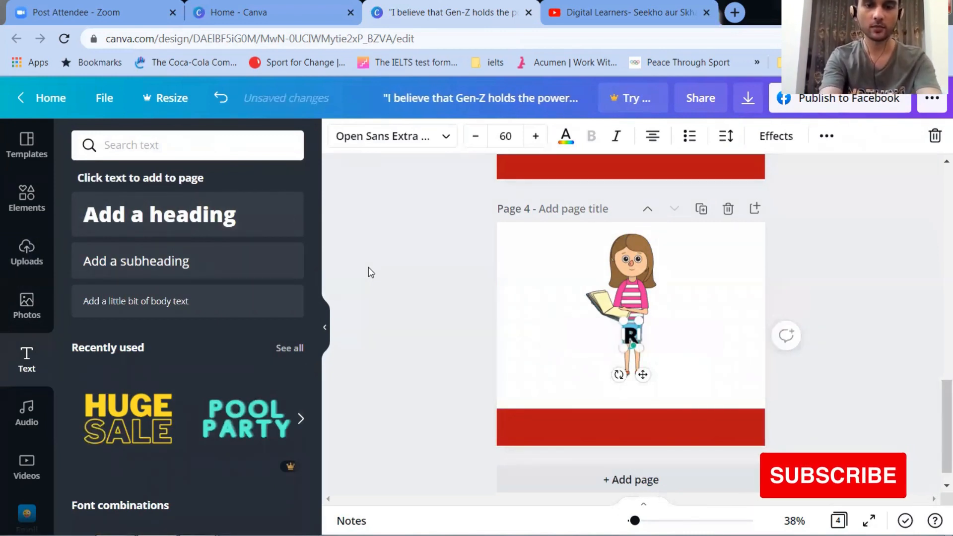
text(ight to)
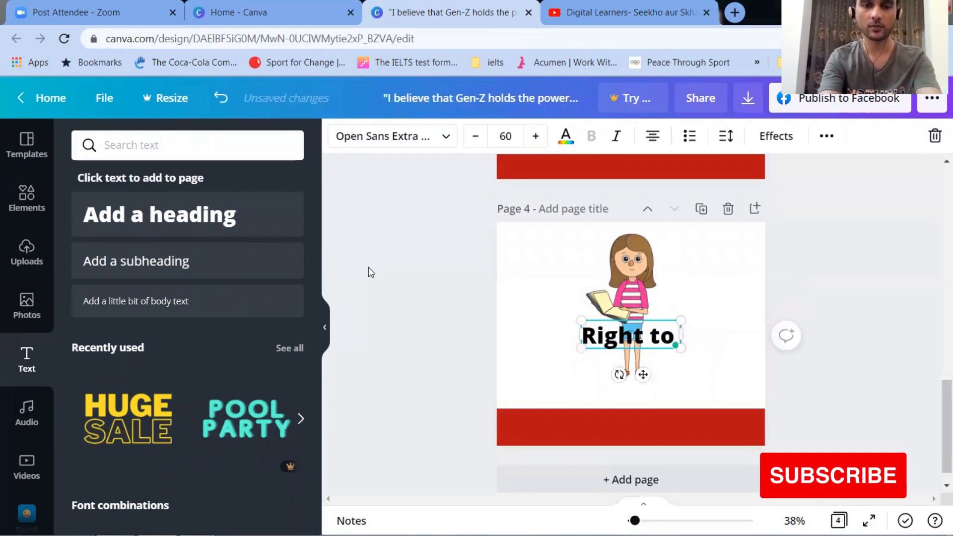
text( Education)
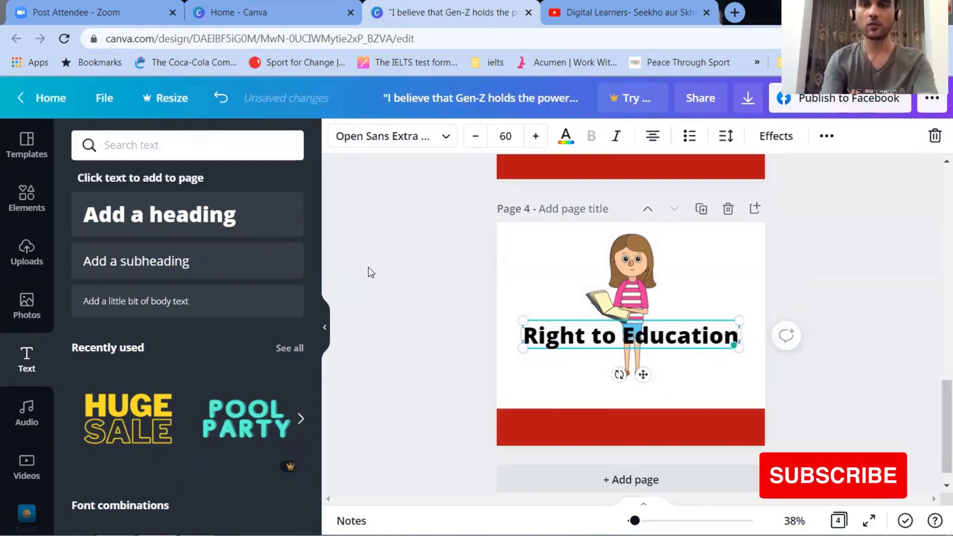
key(Escape)
drag(580, 335, 582, 418)
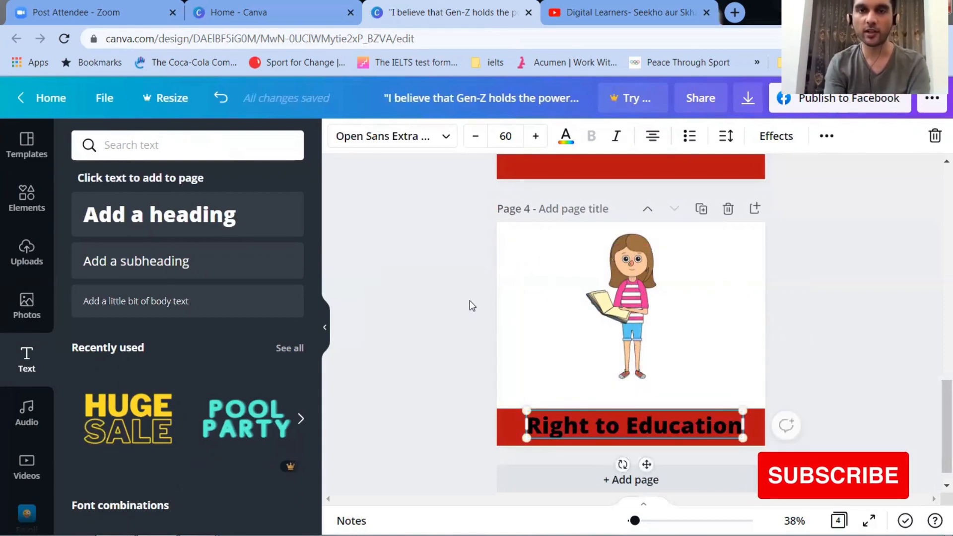
Step: Set page 4's background to the coral color taken from the girl photo's colors
click(500, 251)
click(338, 138)
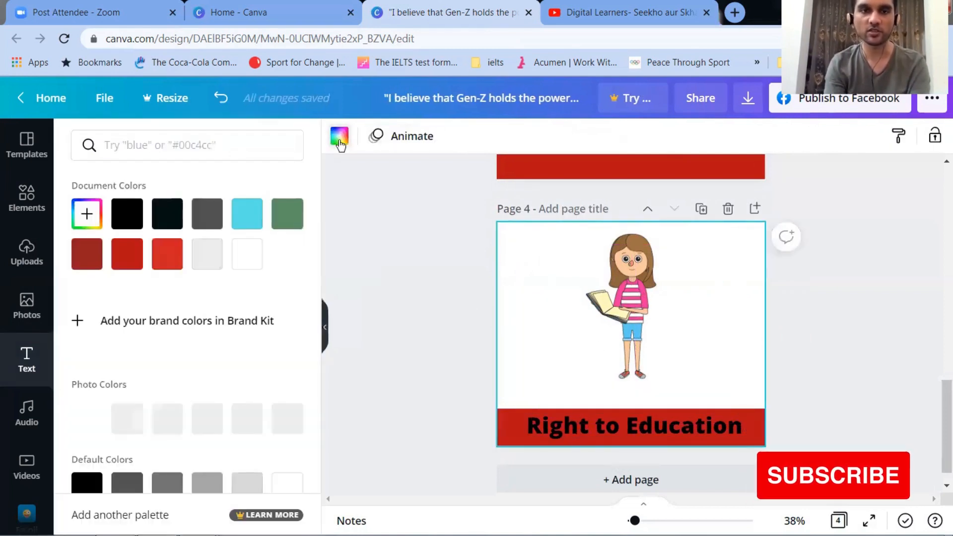
drag(318, 242, 315, 334)
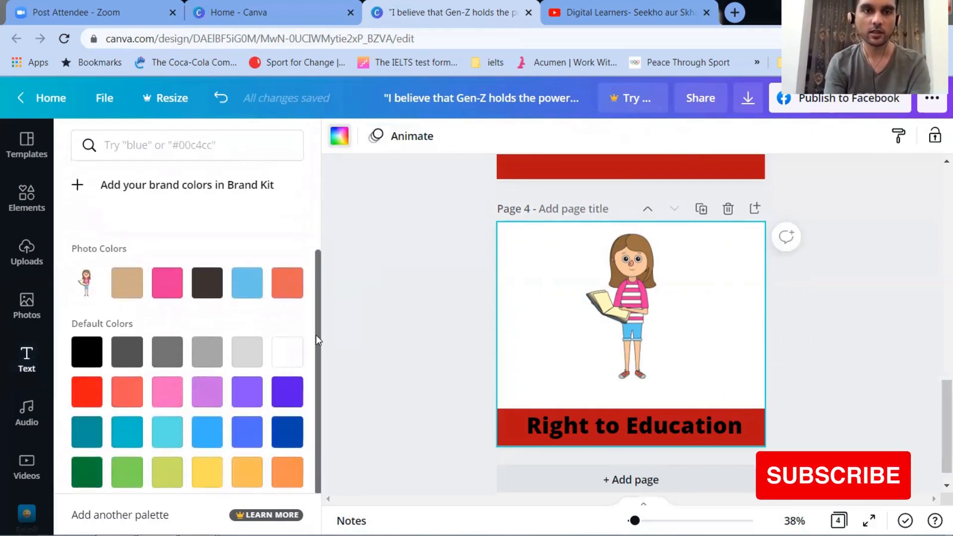
click(282, 290)
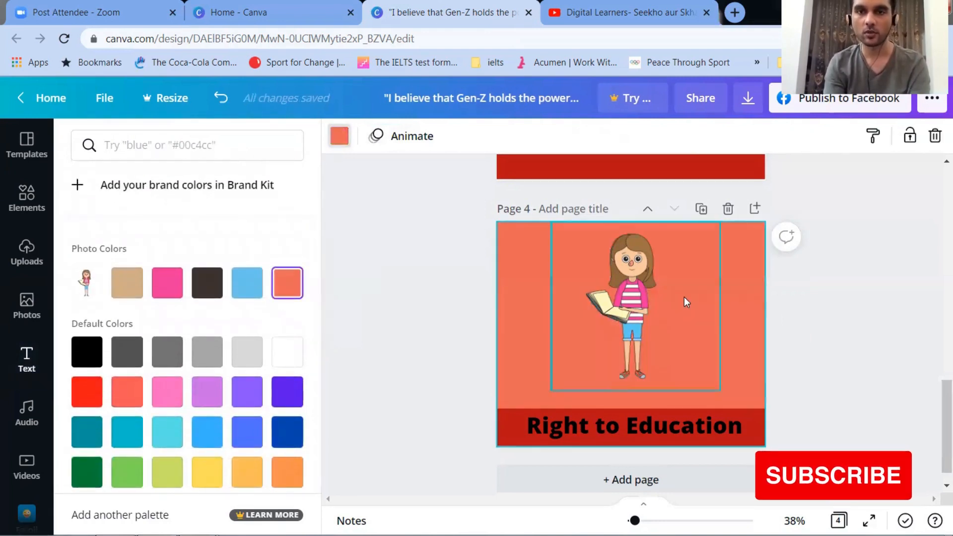
Step: Enlarge the girl image on page 4 so it reaches down to the red bar, and center it horizontally
click(651, 294)
drag(550, 390, 531, 412)
drag(630, 301, 639, 302)
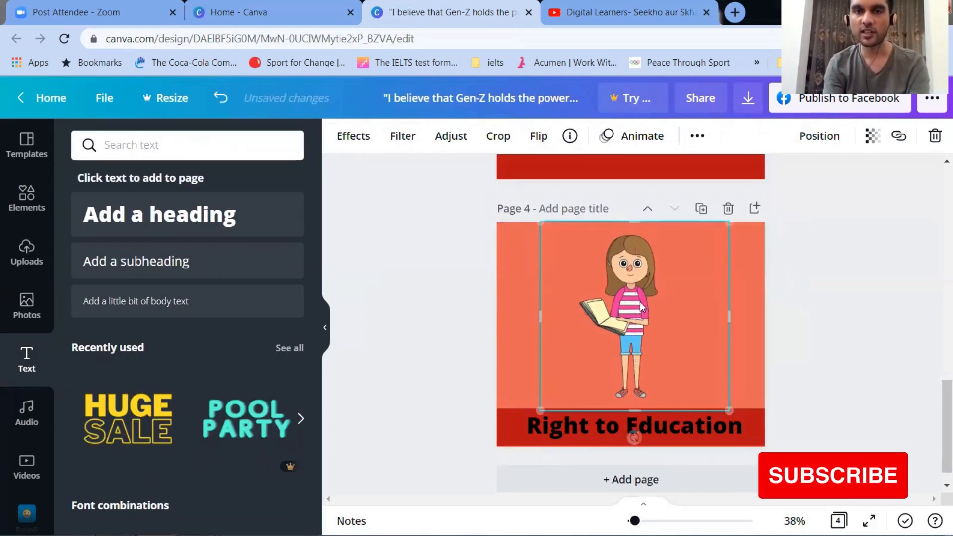
click(442, 299)
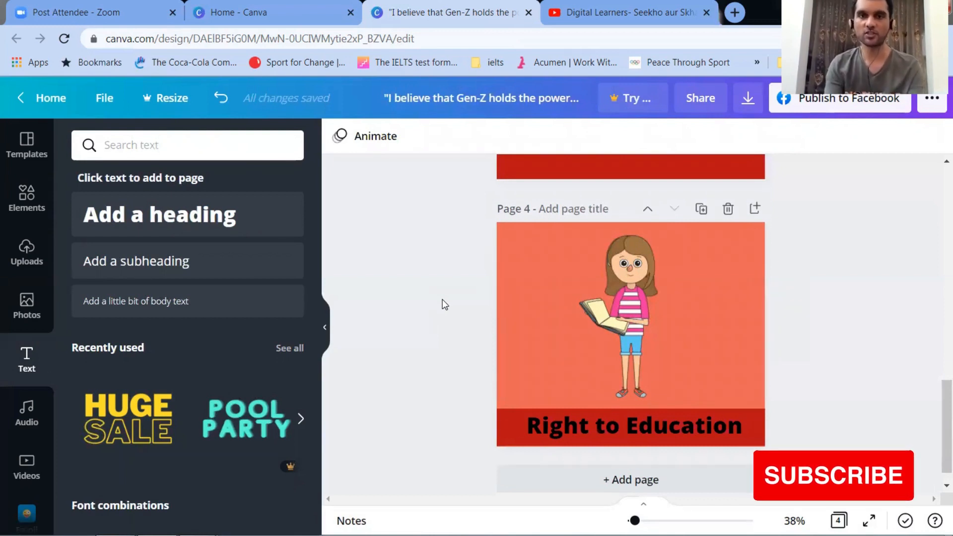
Step: Search the elements for "education" and place the graphic of books, apple and pencil jar at page 4's lower left
click(14, 202)
drag(316, 236, 311, 179)
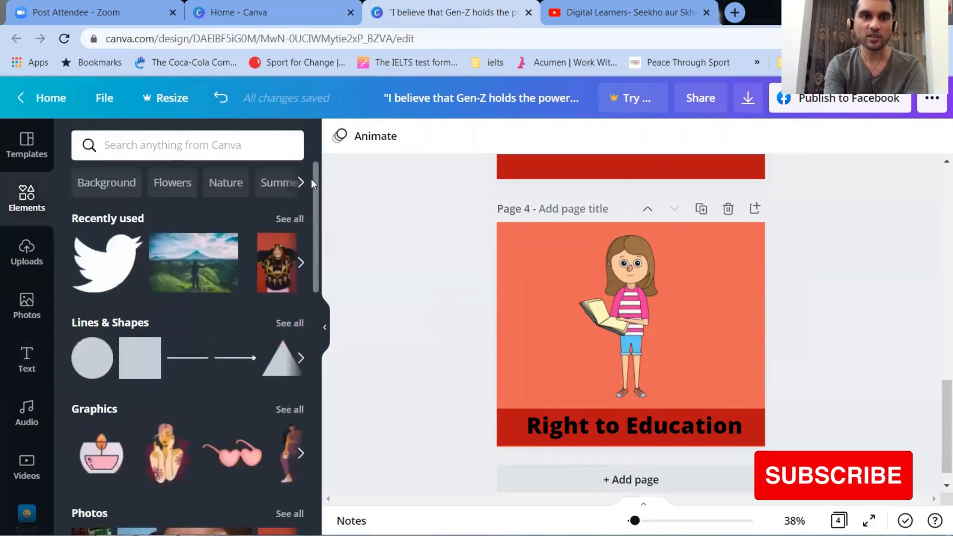
click(177, 150)
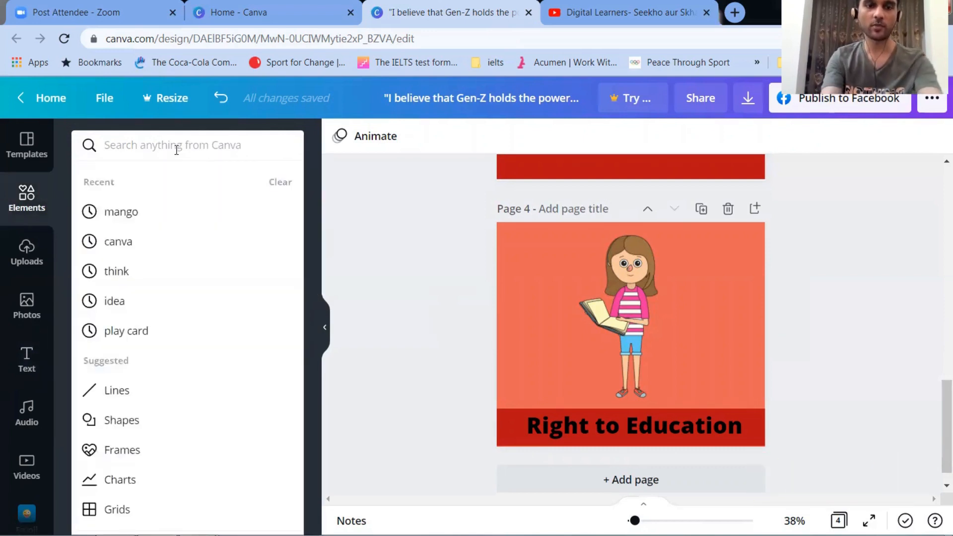
text(education)
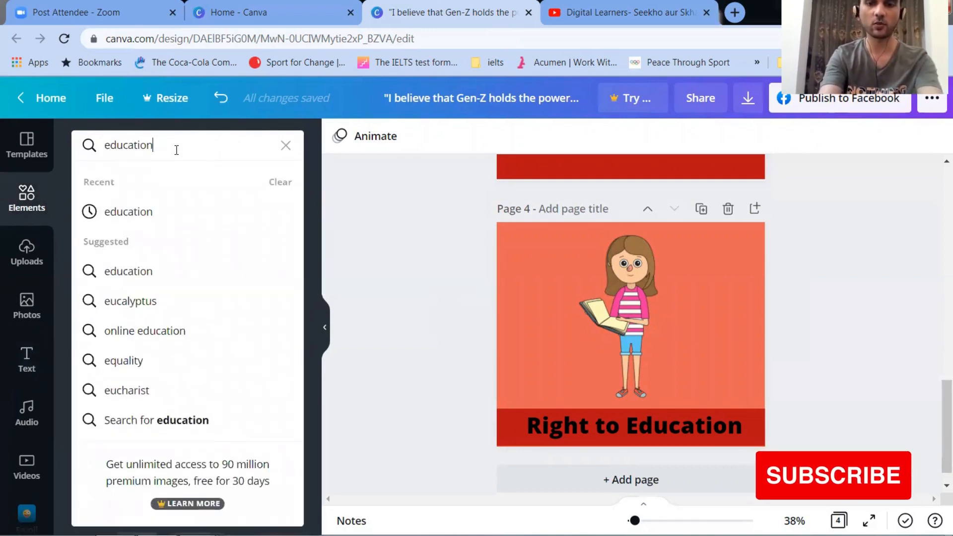
key(Return)
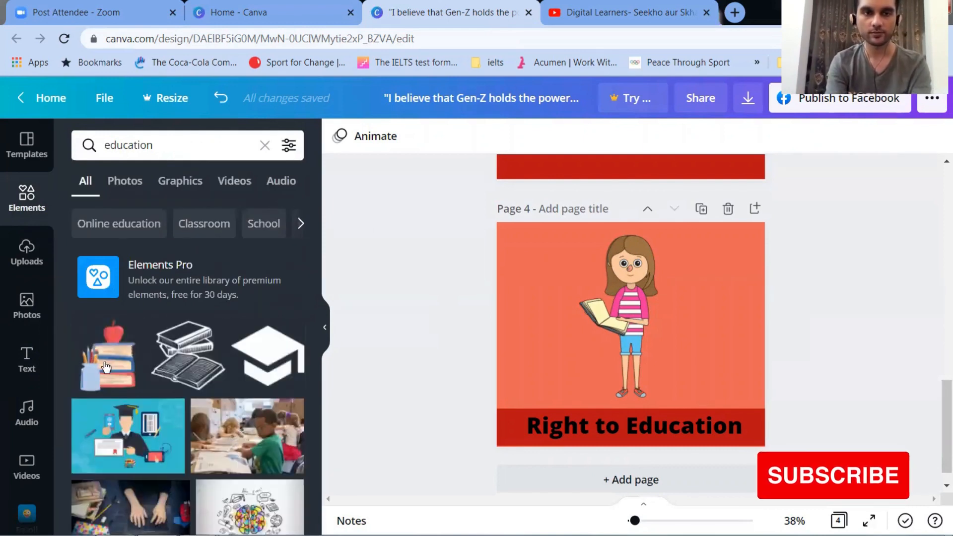
click(106, 367)
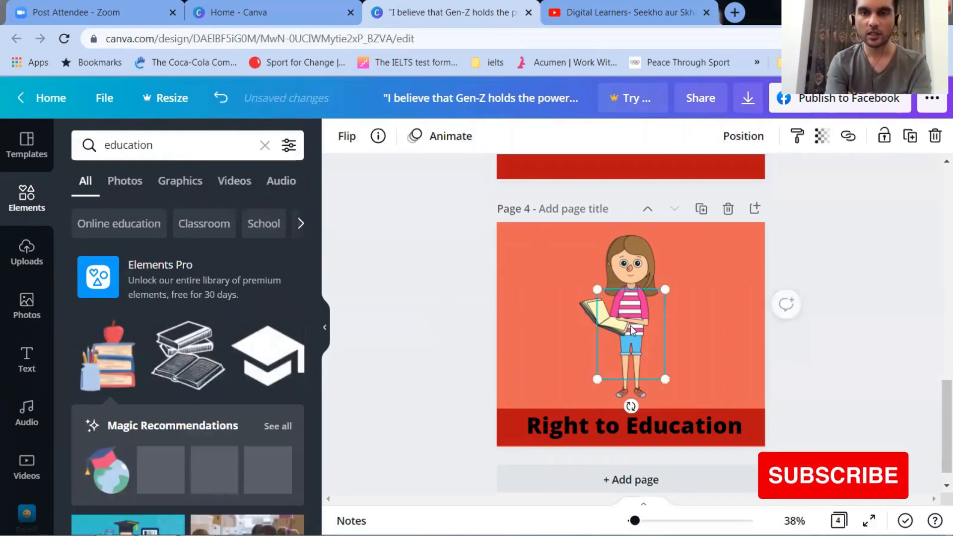
drag(639, 332, 547, 352)
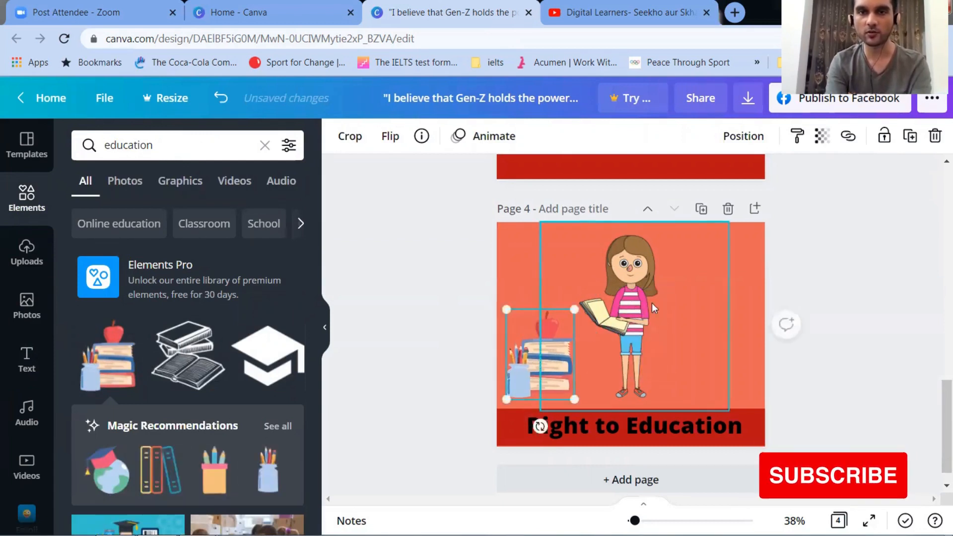
Step: Shift the girl toward page 4's right edge and enlarge the books graphic to about half again its size
drag(653, 307, 717, 308)
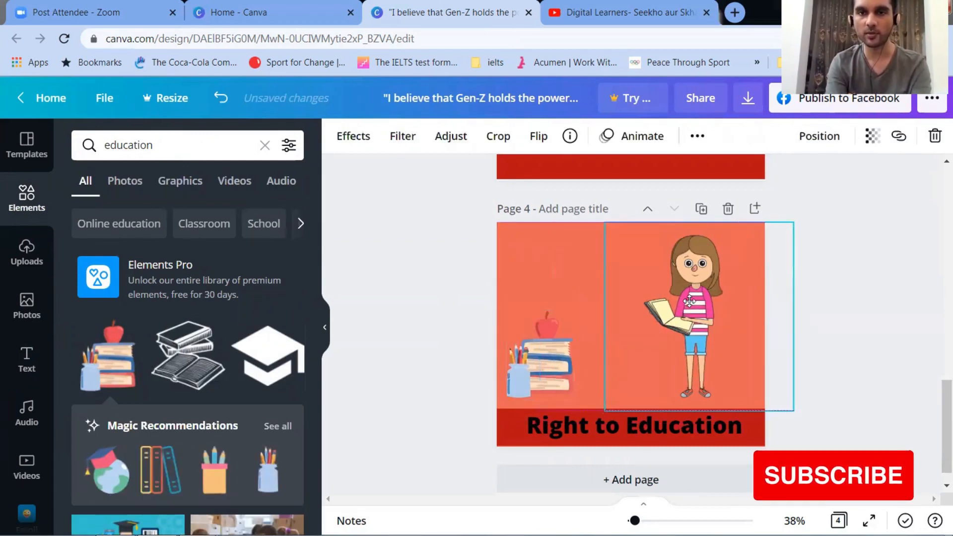
click(547, 340)
drag(573, 309, 619, 271)
click(393, 332)
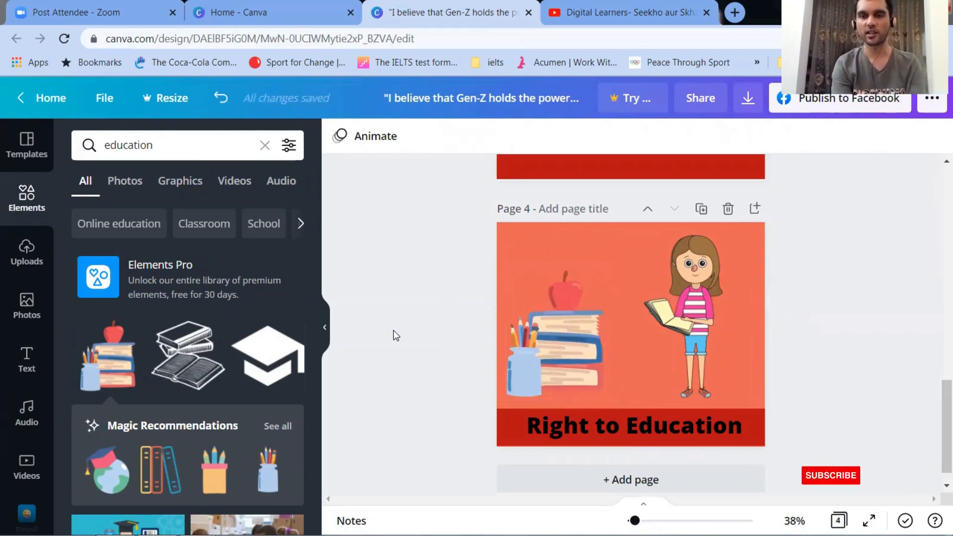
Step: Change the "Right to Education" heading's font to Oswald and move the books graphic slightly up and closer to the girl
click(639, 422)
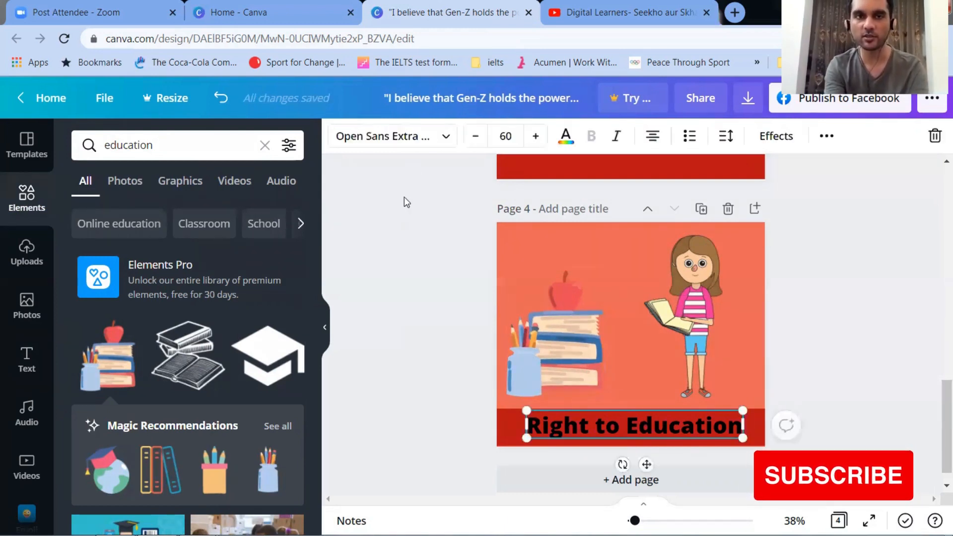
click(420, 137)
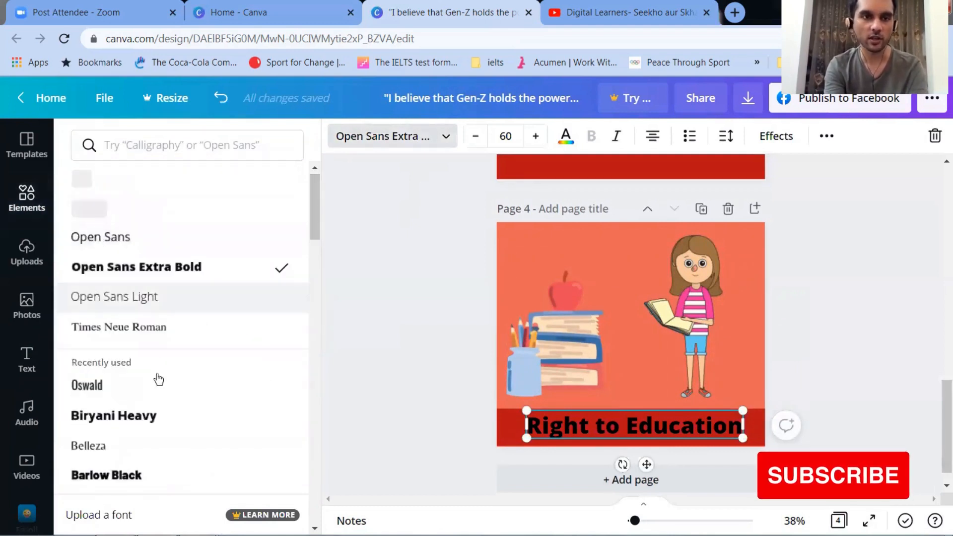
click(149, 395)
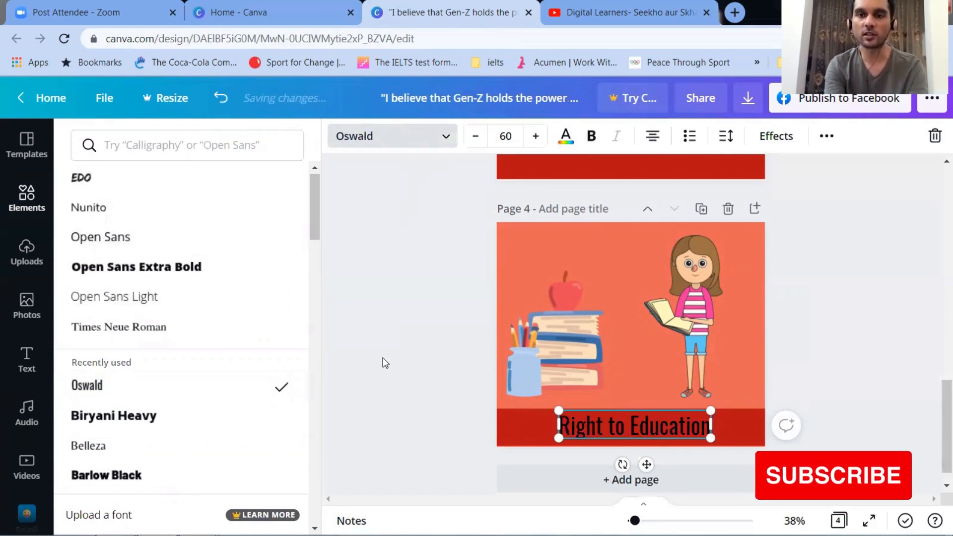
click(407, 345)
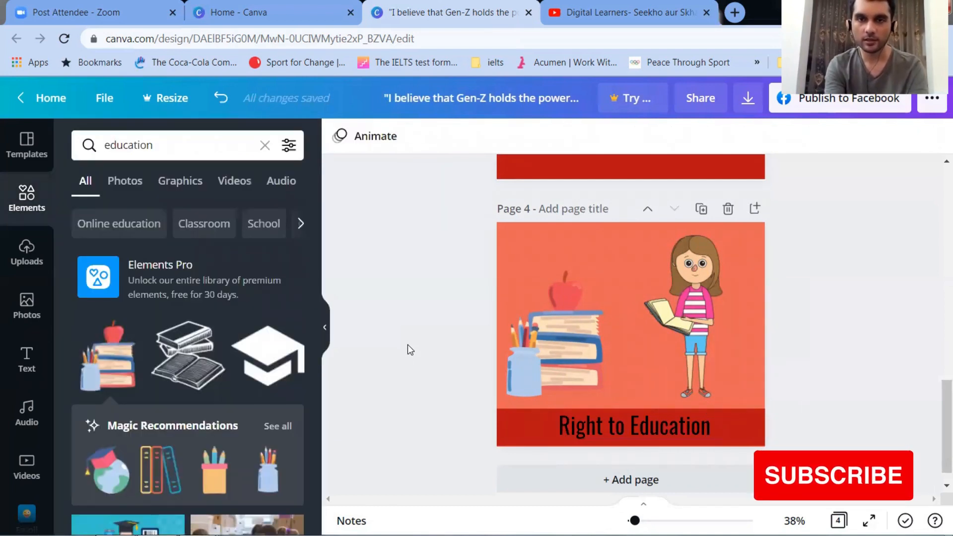
drag(591, 345, 617, 338)
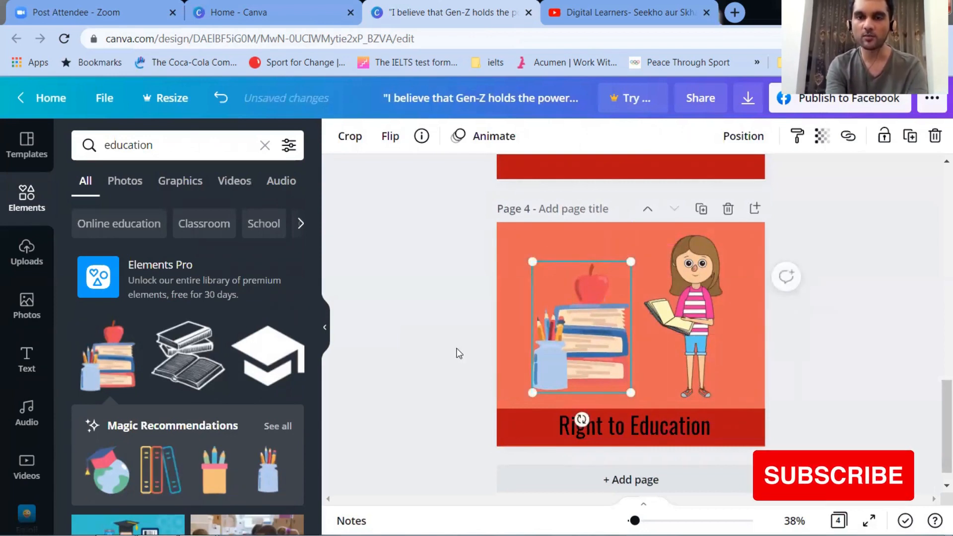
click(419, 279)
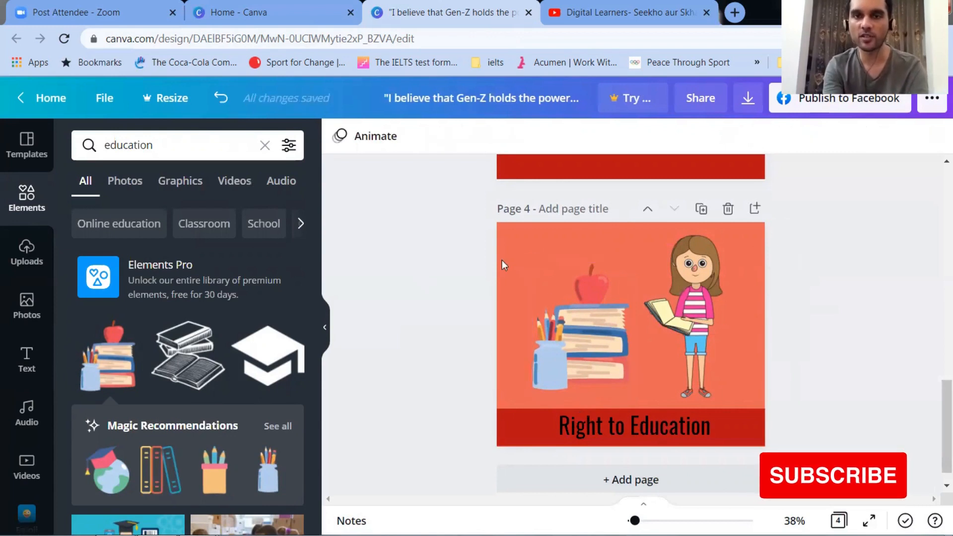
Step: Apply the Fade animation to the girl image and the Rise animation to the books graphic on page 4
click(597, 243)
click(417, 136)
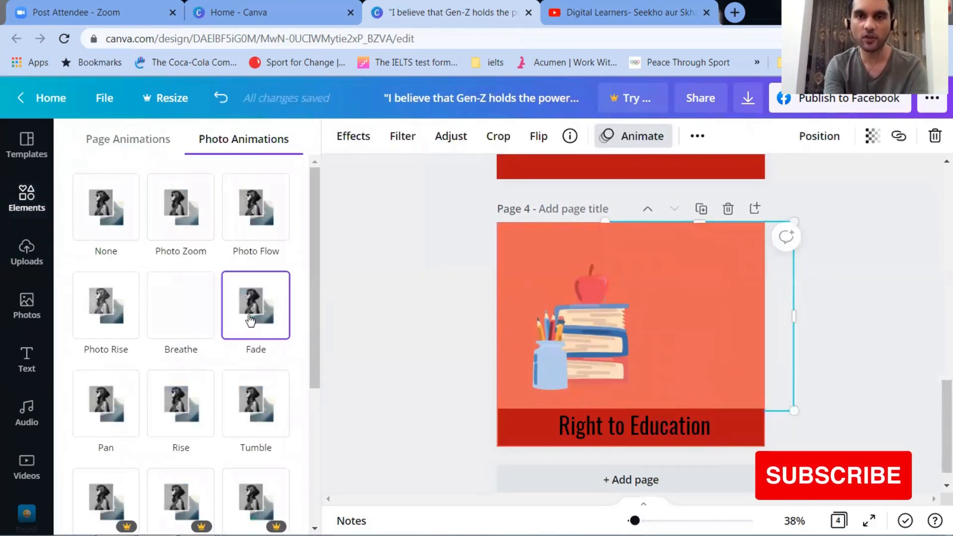
click(251, 320)
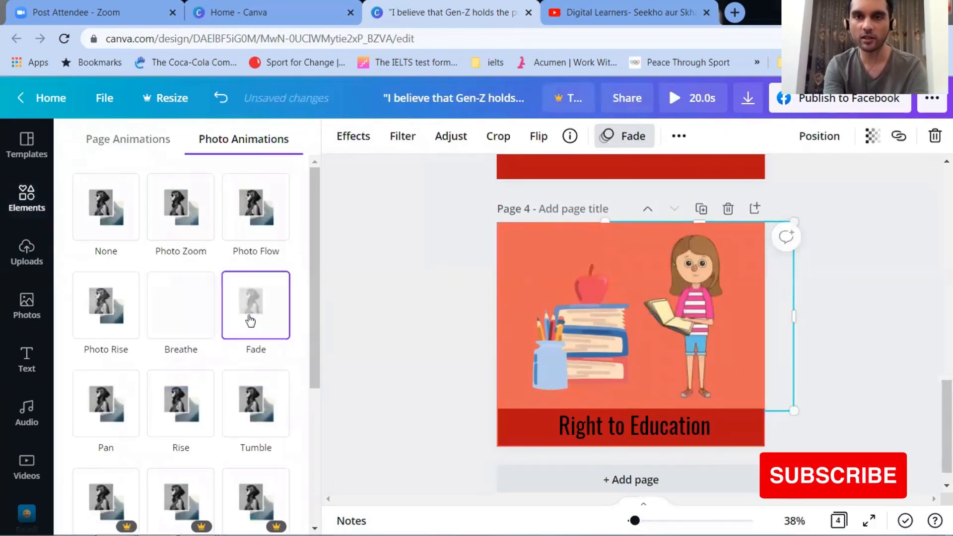
click(579, 335)
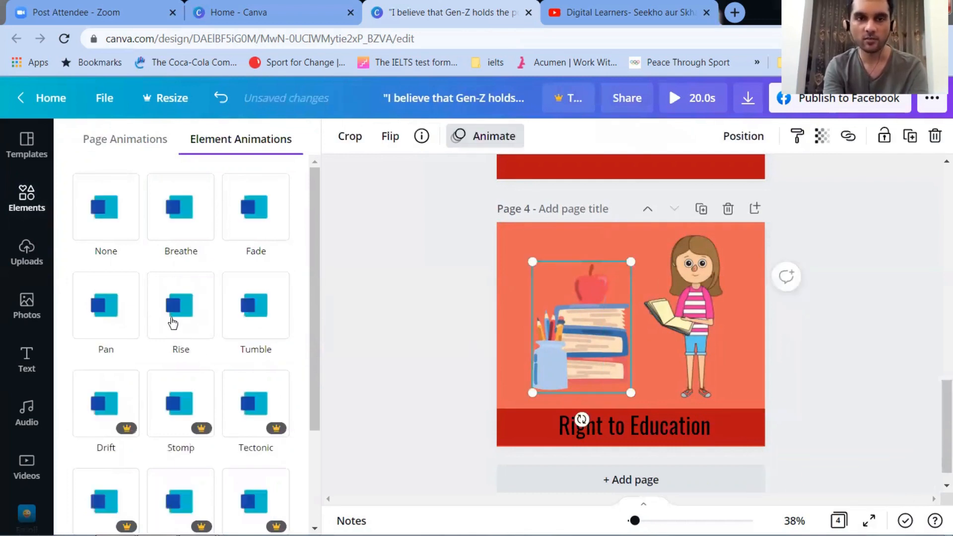
click(173, 323)
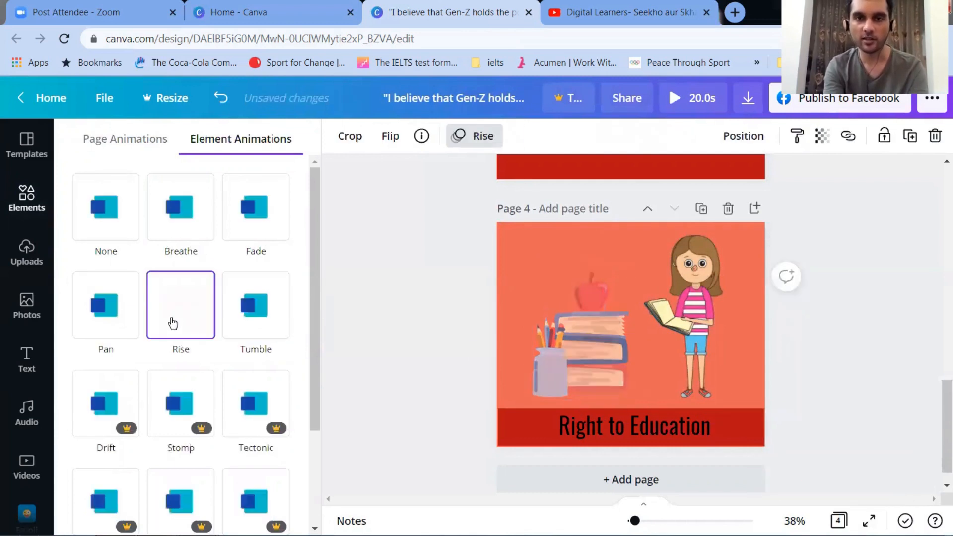
Step: Apply the Bounce text animation to the "Right to Education" heading and preview page 4 in full screen
click(685, 437)
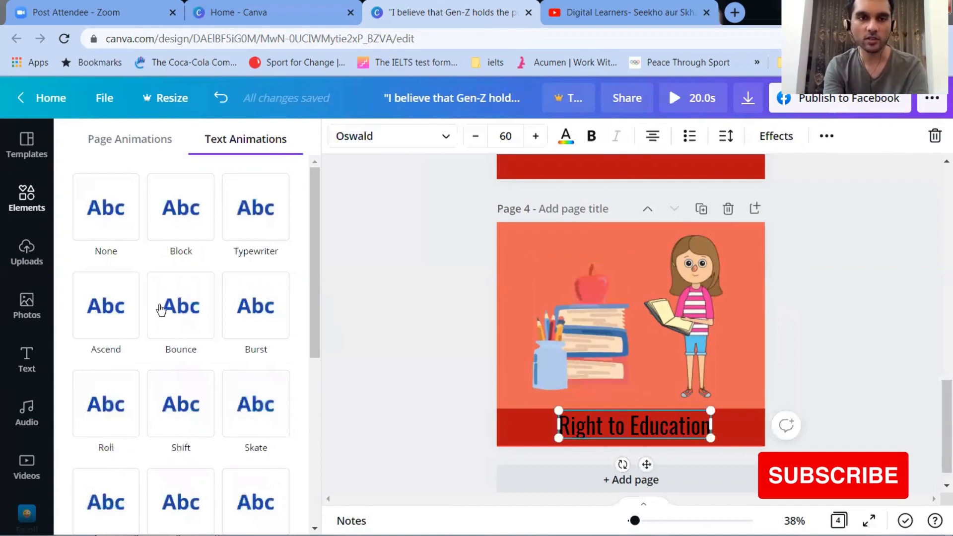
click(161, 310)
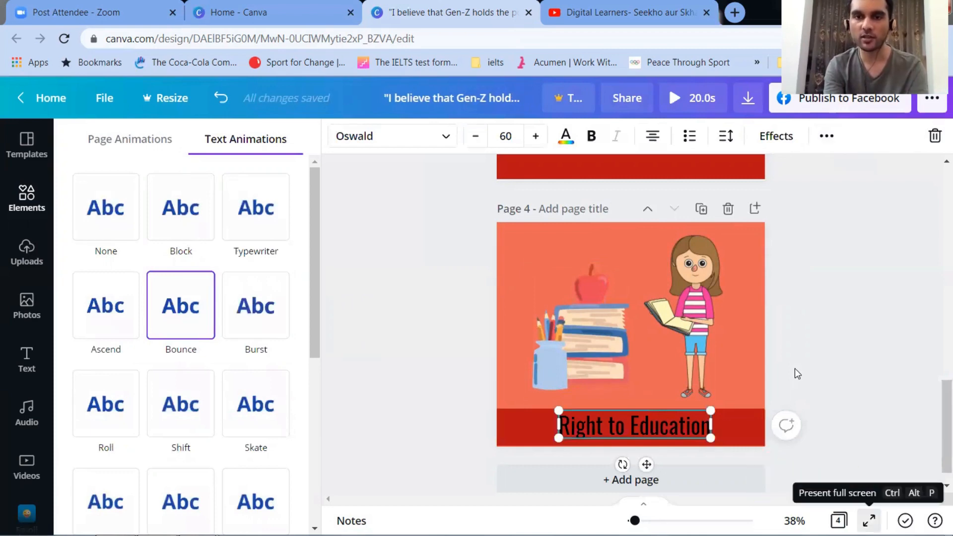
key(ctrl+alt+p)
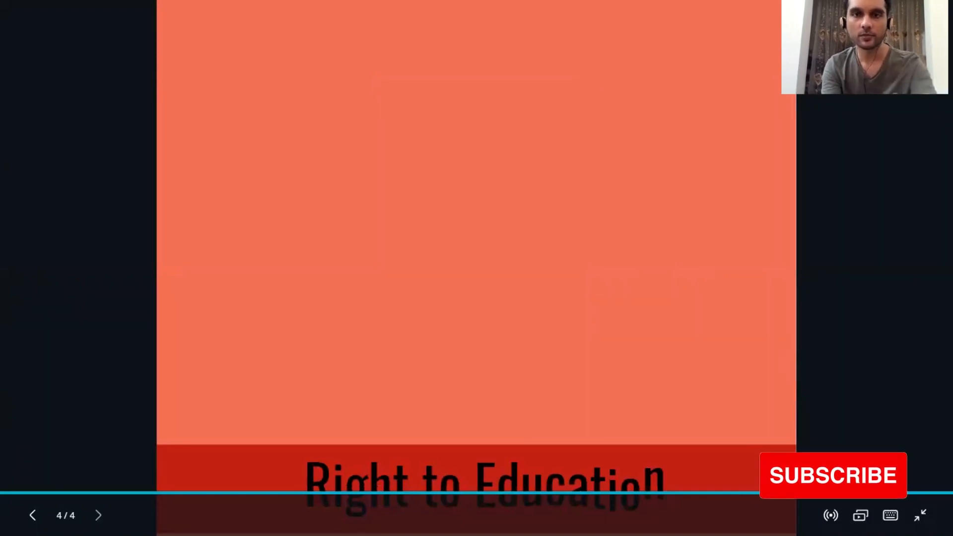
key(Escape)
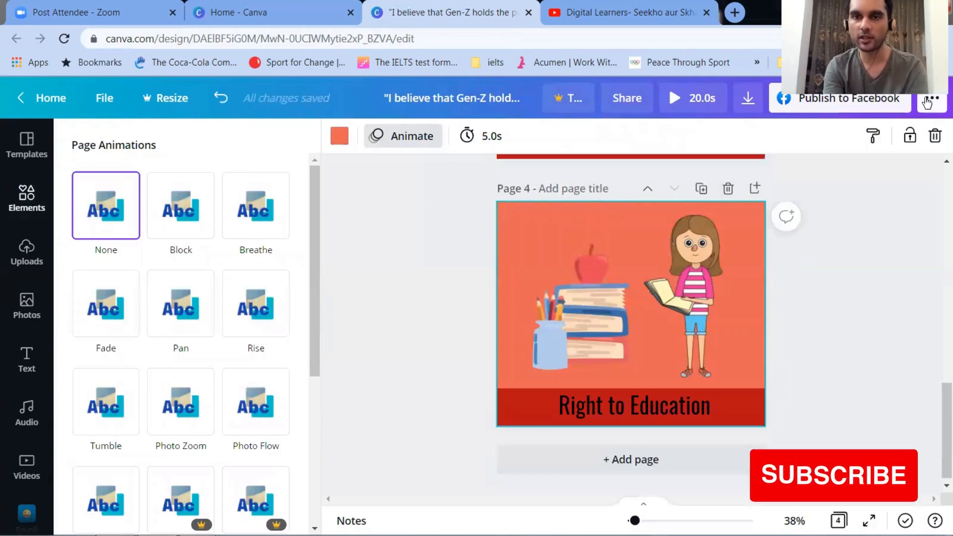
Step: Download only page 4 of the design as an MP4 Video, leaving the other pages deselected
click(927, 100)
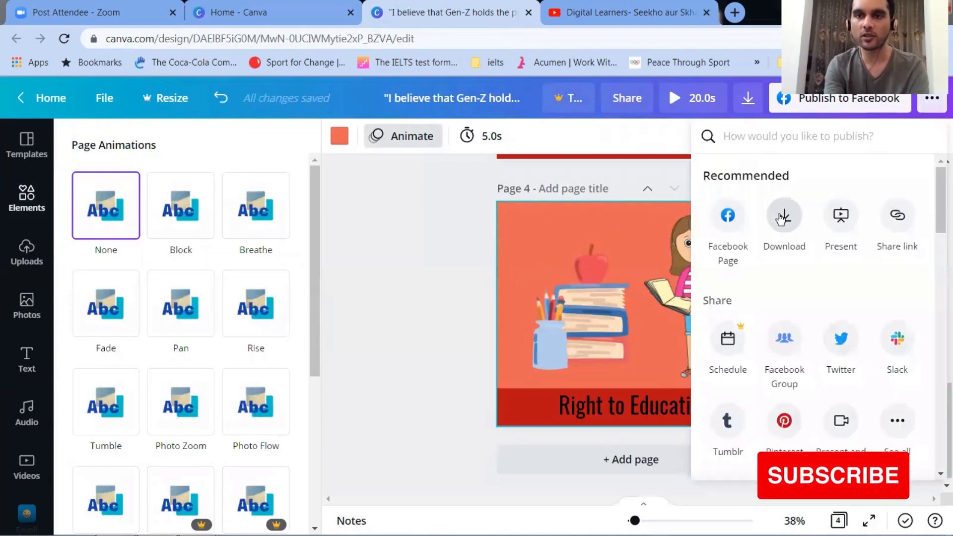
click(782, 217)
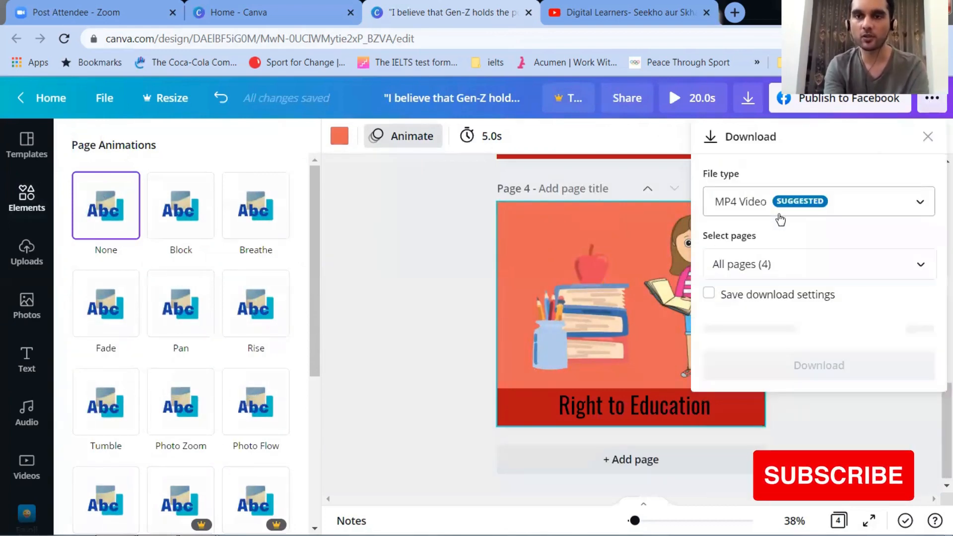
click(754, 264)
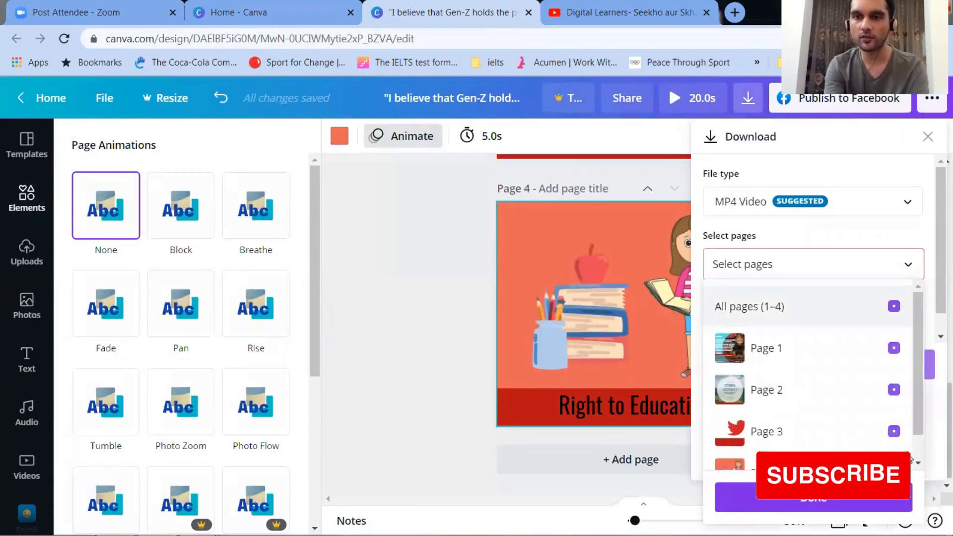
scroll(896, 449, down, 1)
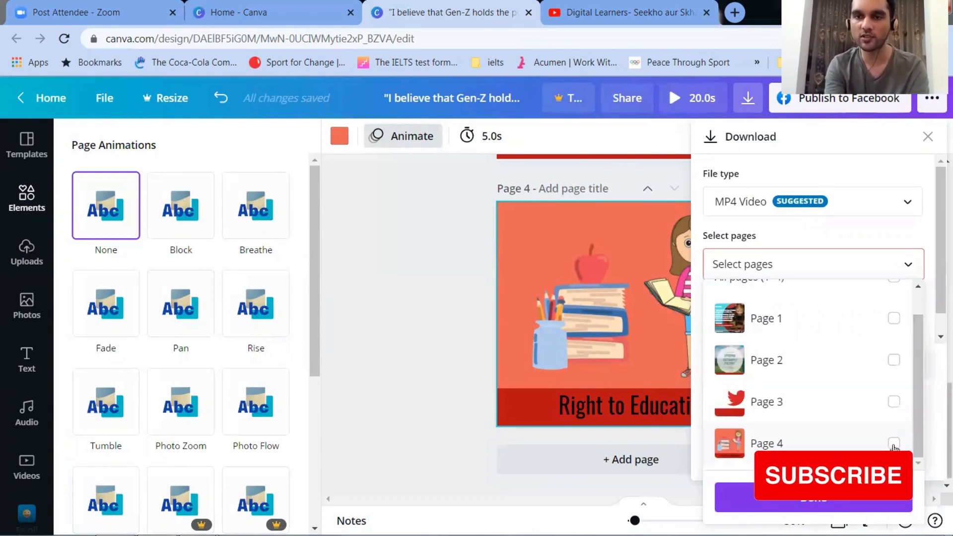
click(893, 444)
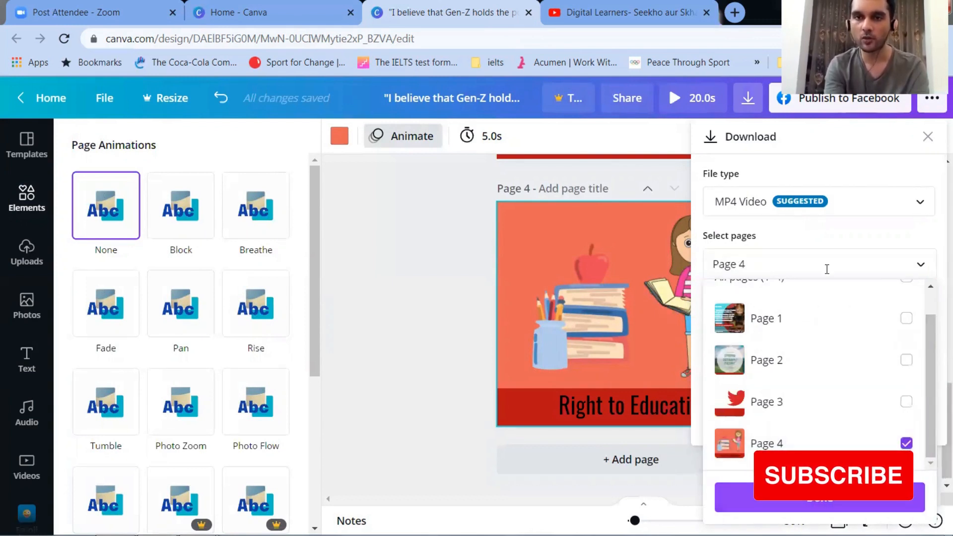
click(826, 269)
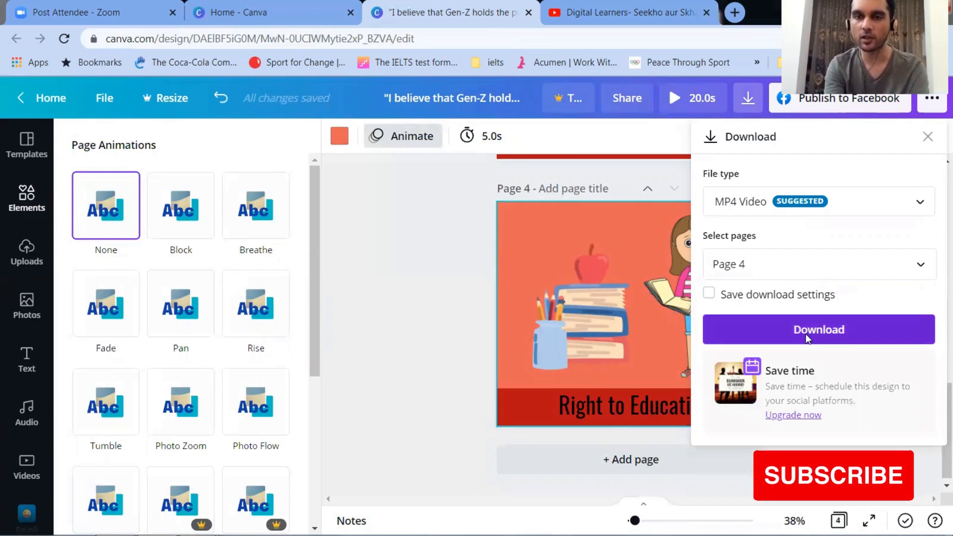
click(805, 337)
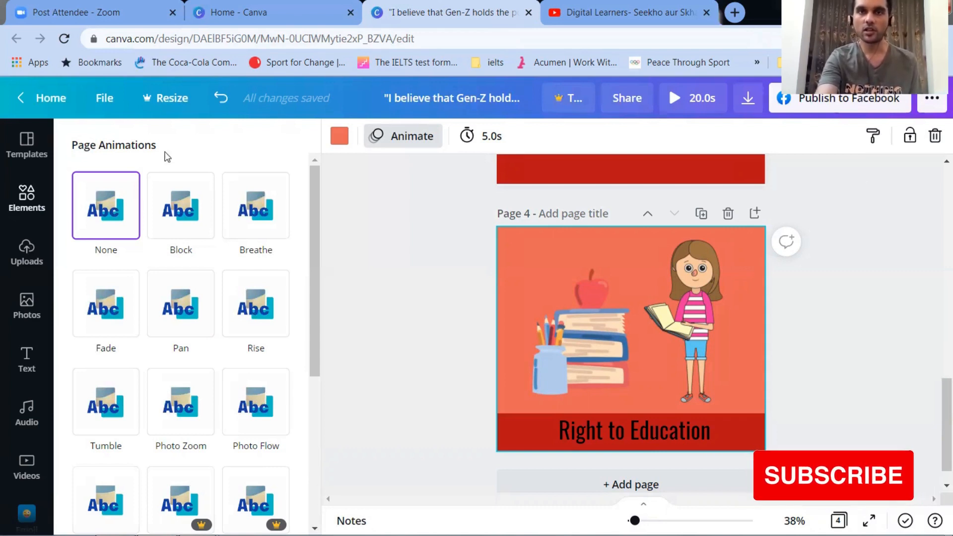
Step: Switch to the open YouTube page of the Digital Learners channel
click(621, 9)
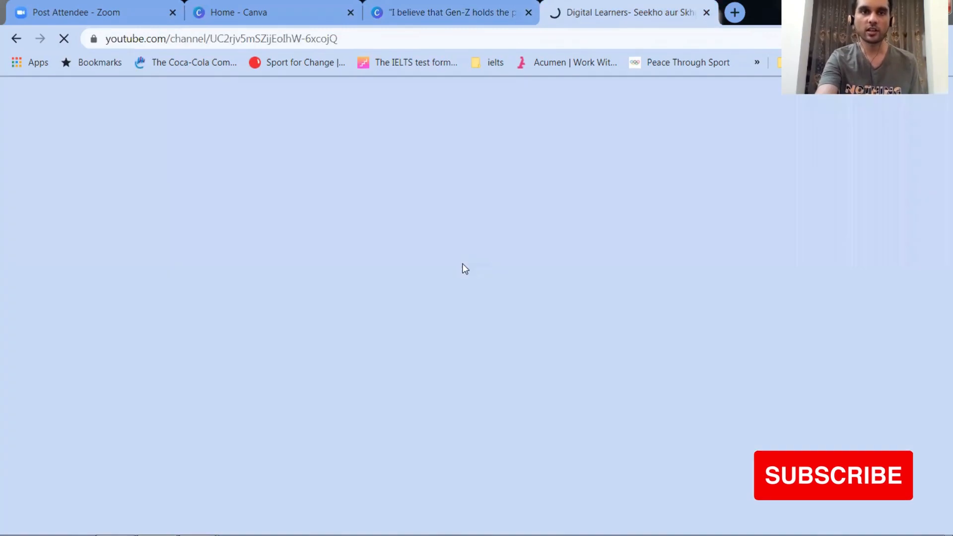